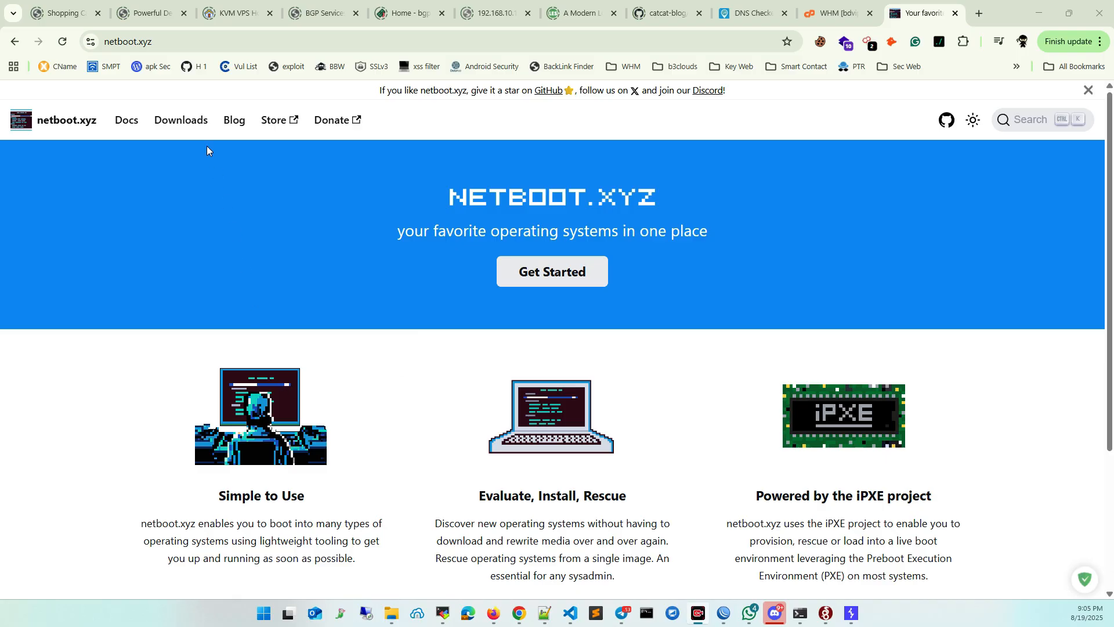
Open the netboot.xyz downloads page and read the description of the recommended netboot.xyz.iso image.
left_click(186, 122)
scroll(227, 231, "down", 3)
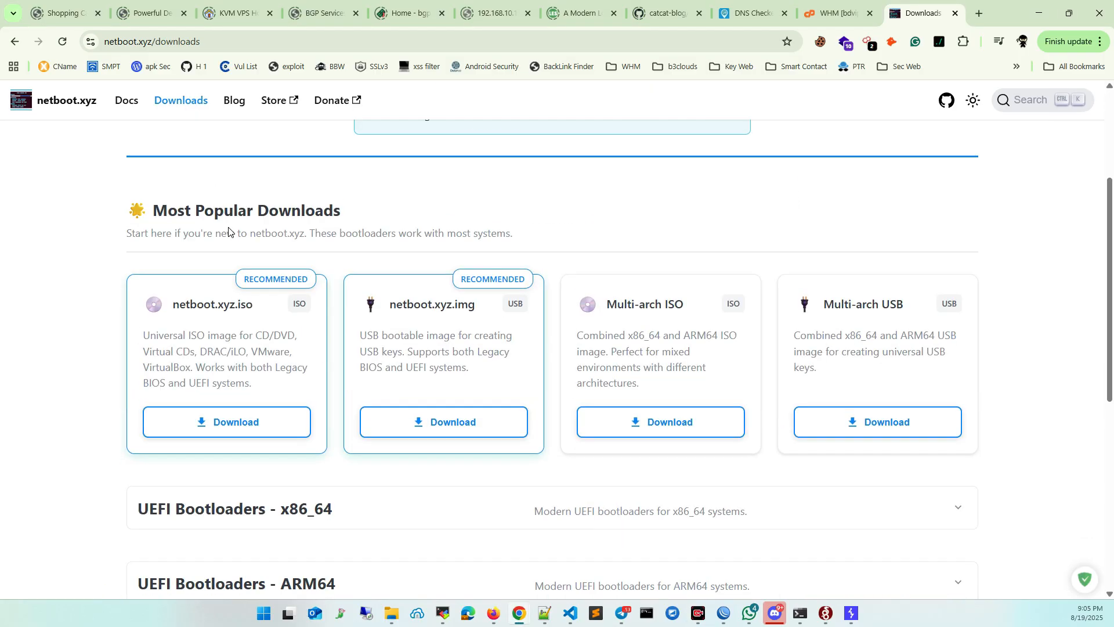
left_click_drag(238, 303, 260, 306)
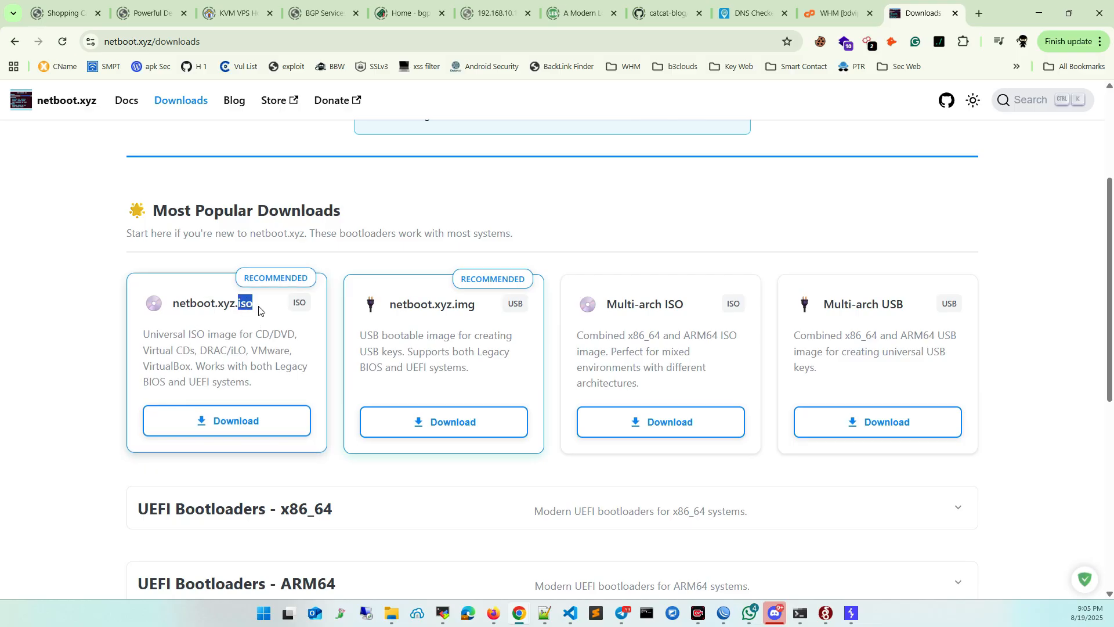
left_click(263, 334)
left_click_drag(144, 334, 264, 378)
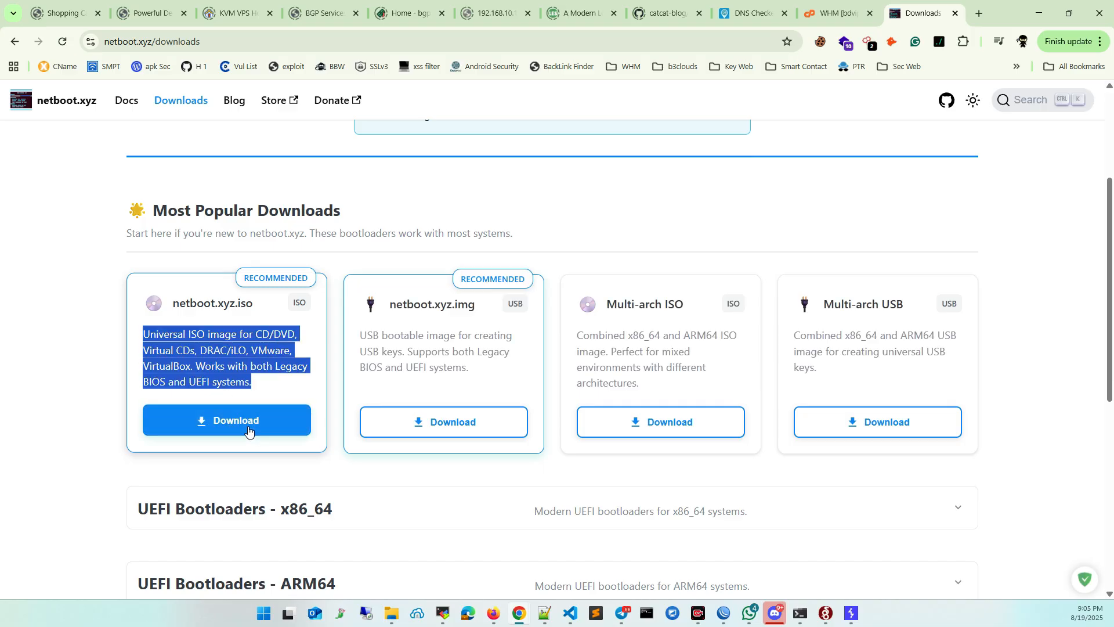
Examine the UEFI Bootloaders - x86_64 downloads and compare them with the popular ISO image's description.
left_click(423, 525)
scroll(423, 525, "down", 3)
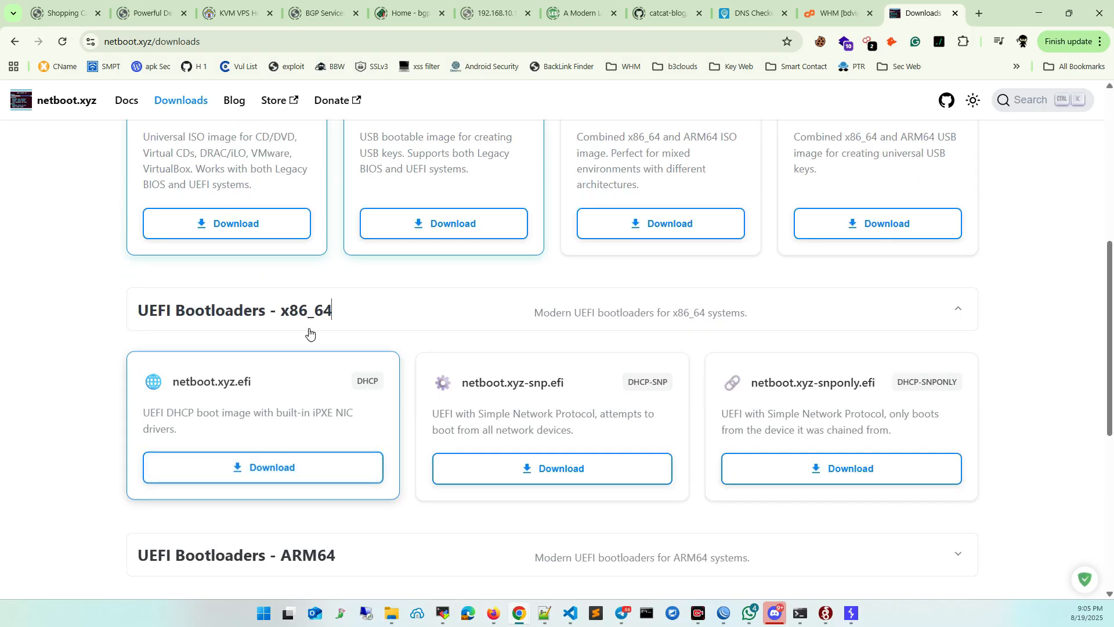
left_click(296, 311)
scroll(313, 348, "up", 4)
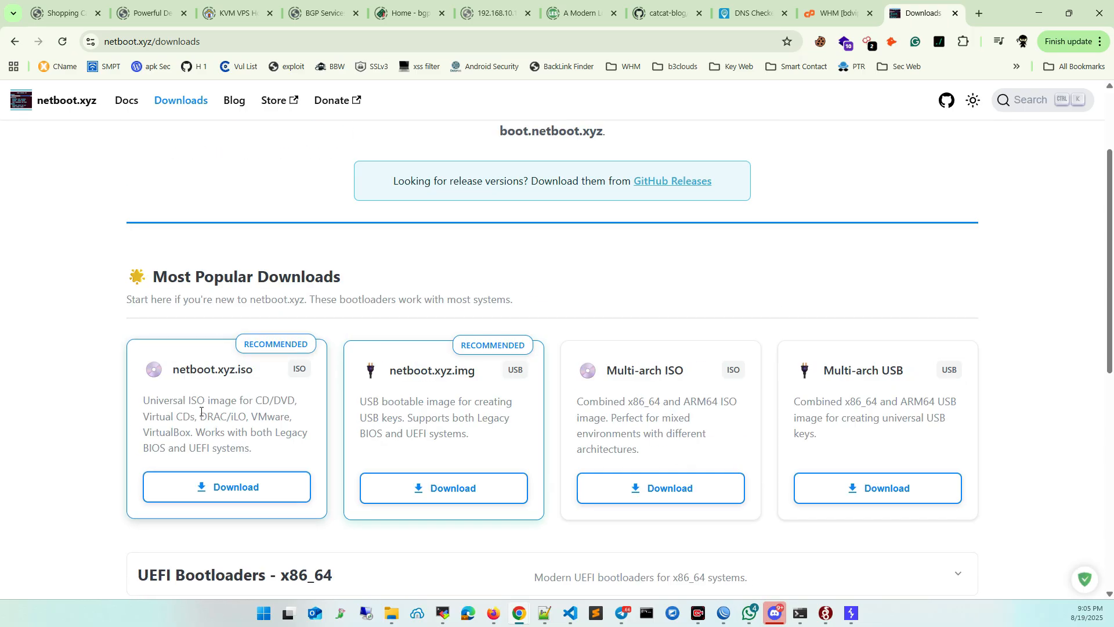
triple_click(202, 408)
double_click(212, 415)
scroll(237, 416, "down", 3)
left_click(274, 378)
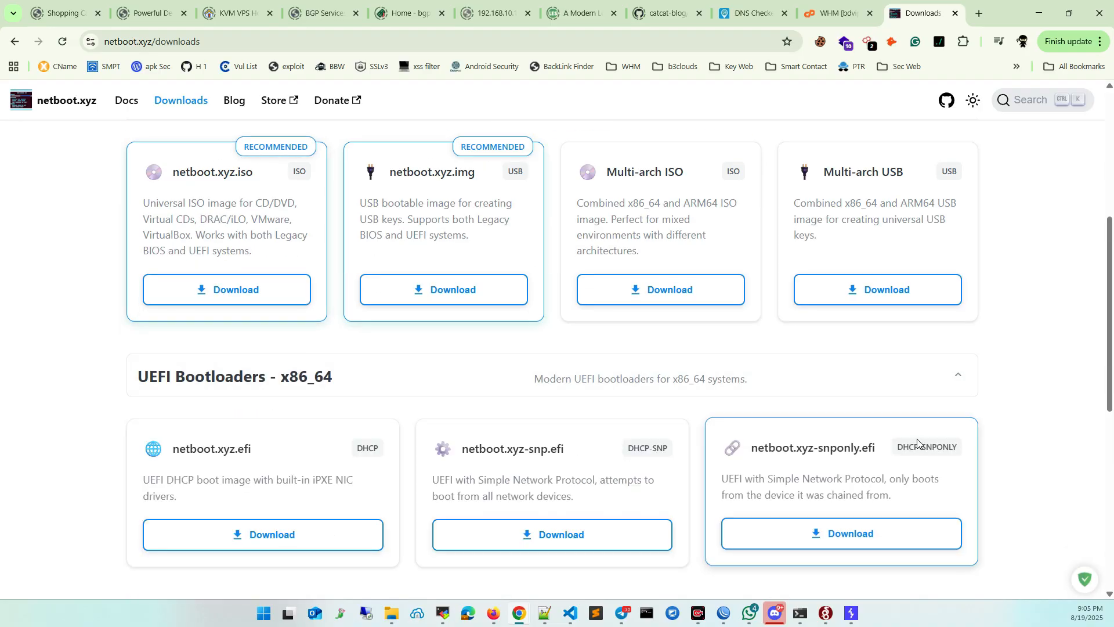
Switch to the Server-11 iDRAC virtual console window in Firefox and maximize it.
mouse_move(494, 614)
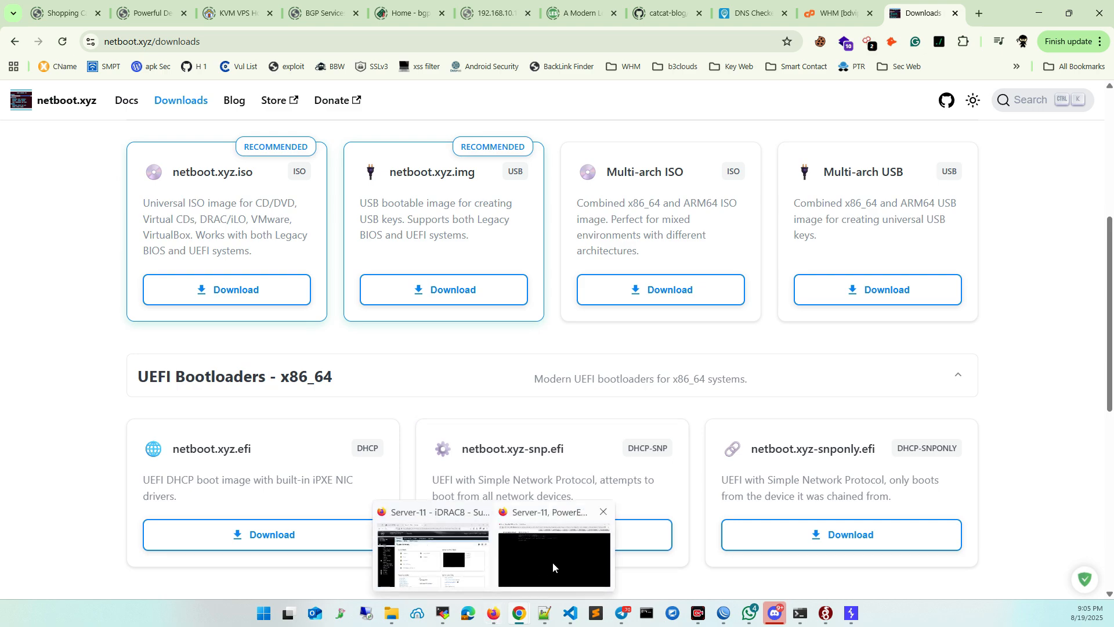
left_click(555, 564)
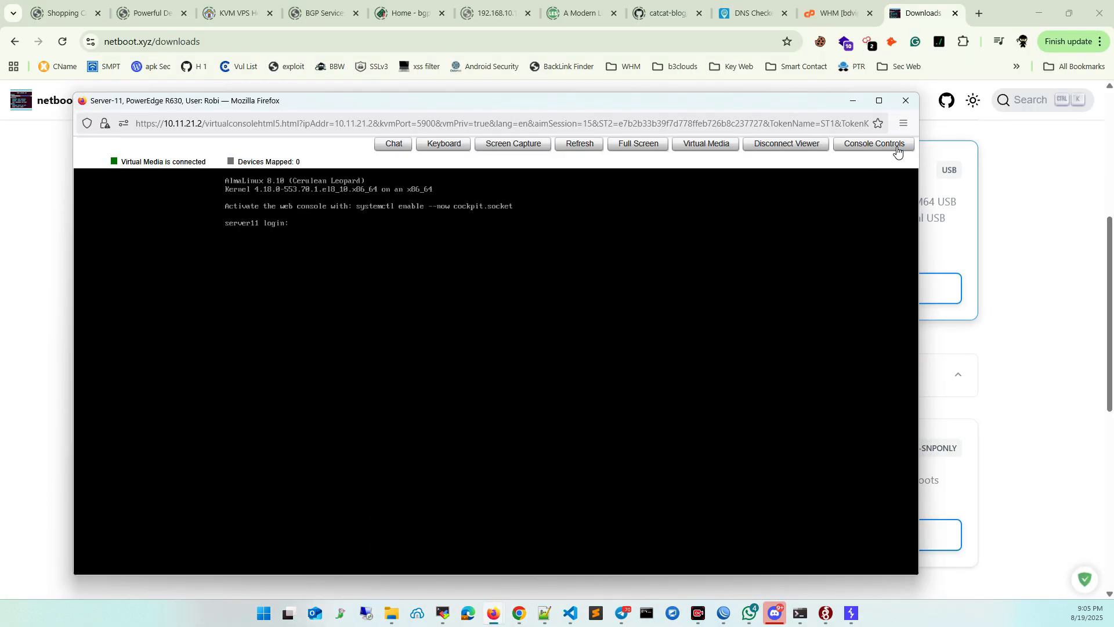
left_click(878, 102)
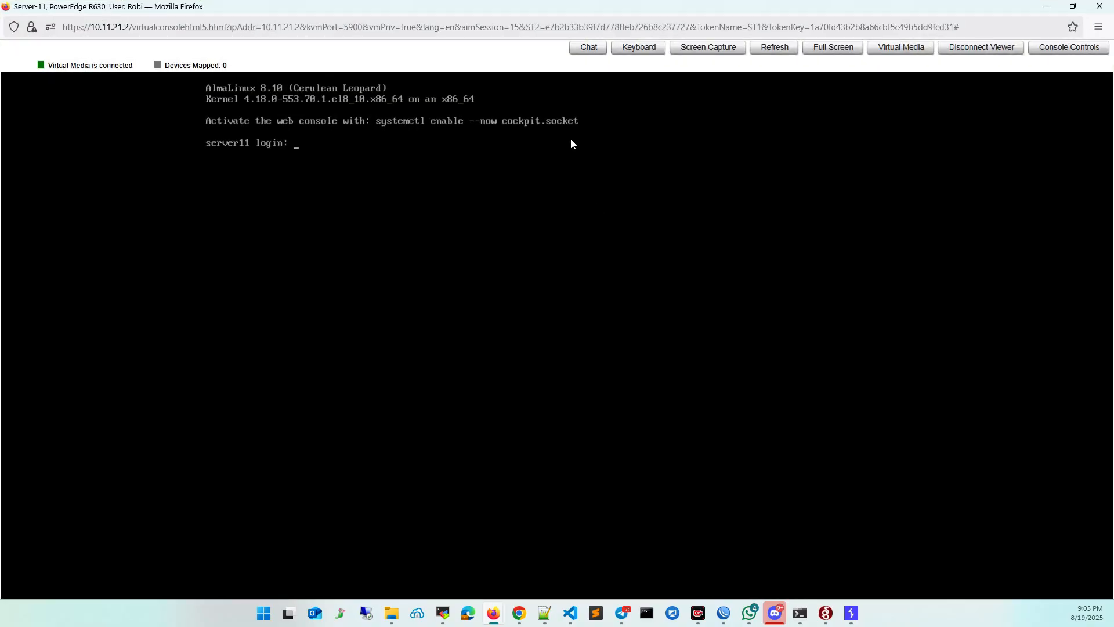
Open the console's Virtual Media dialog and reposition it near the upper edge of the console.
left_click(899, 55)
left_click_drag(608, 229, 487, 140)
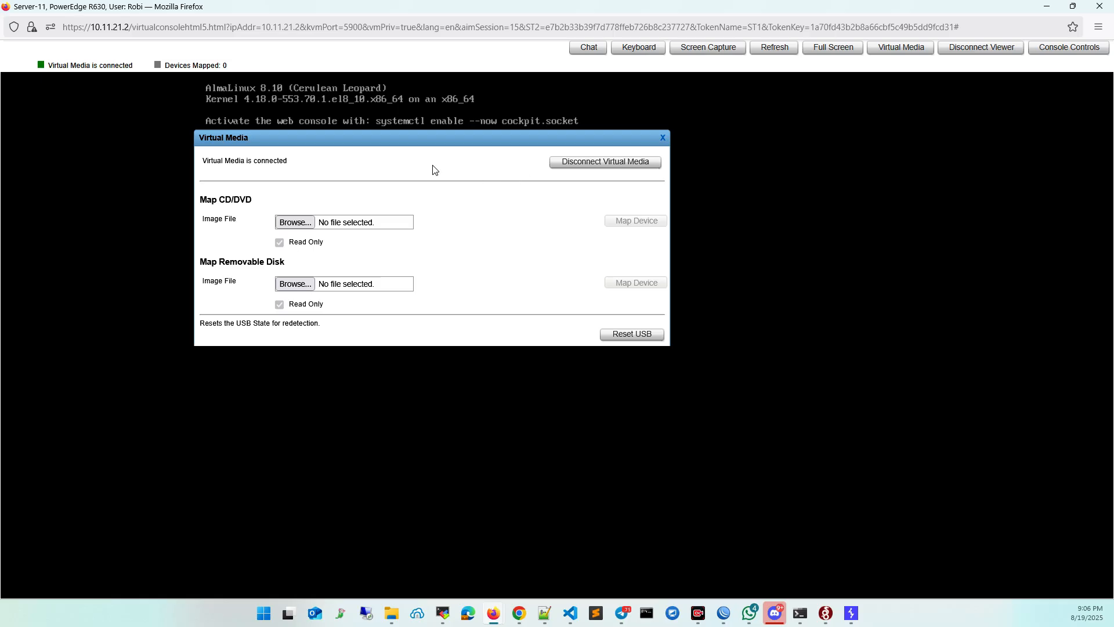
left_click_drag(376, 139, 458, 155)
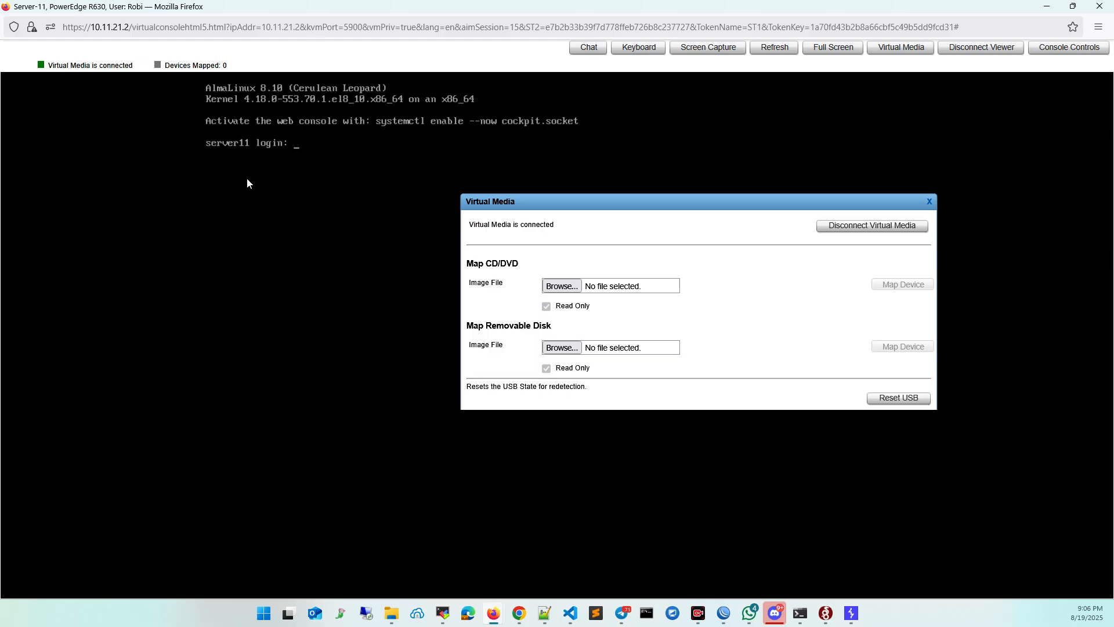
left_click_drag(582, 208, 292, 99)
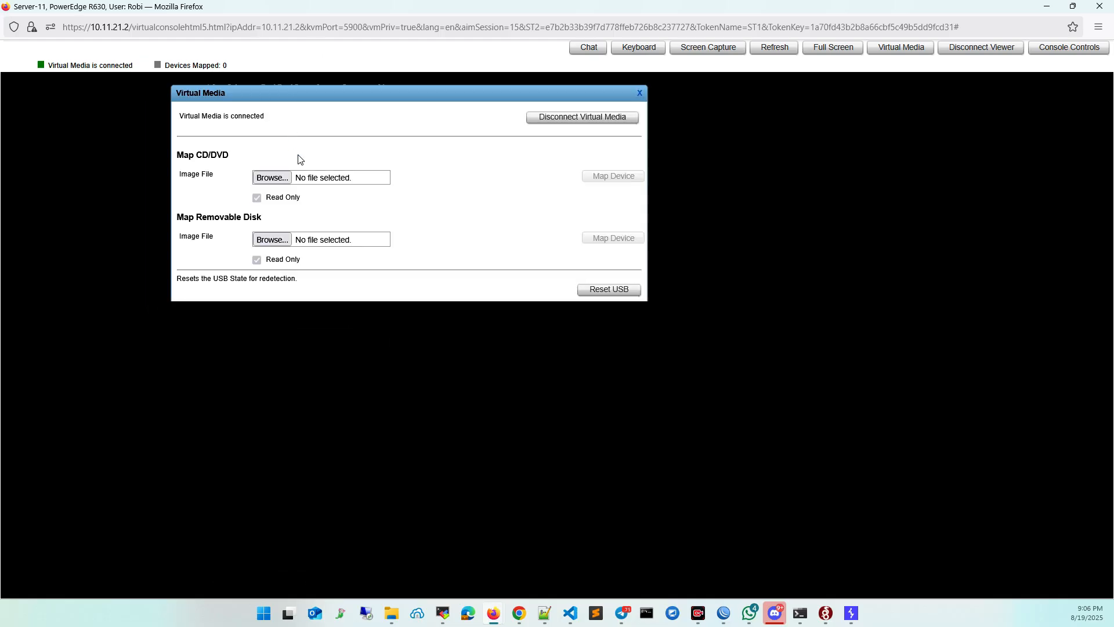
Map netboot.xyz.iso from the Ai (L:) drive as the CD/DVD device, close the dialog and check the mapping status.
left_click(269, 182)
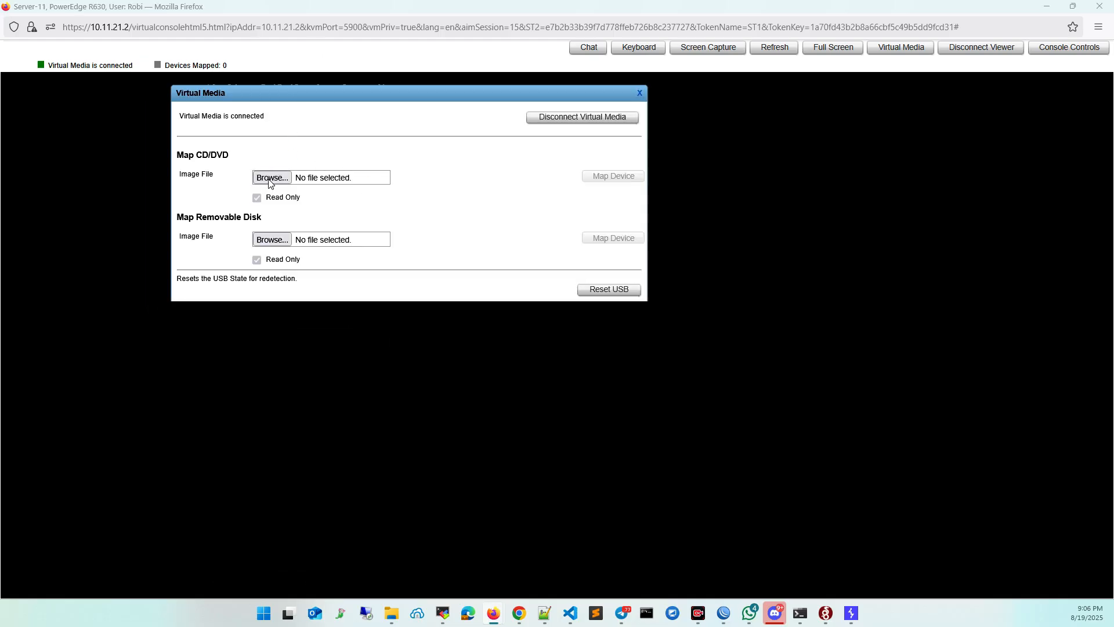
scroll(360, 194, "down", 6)
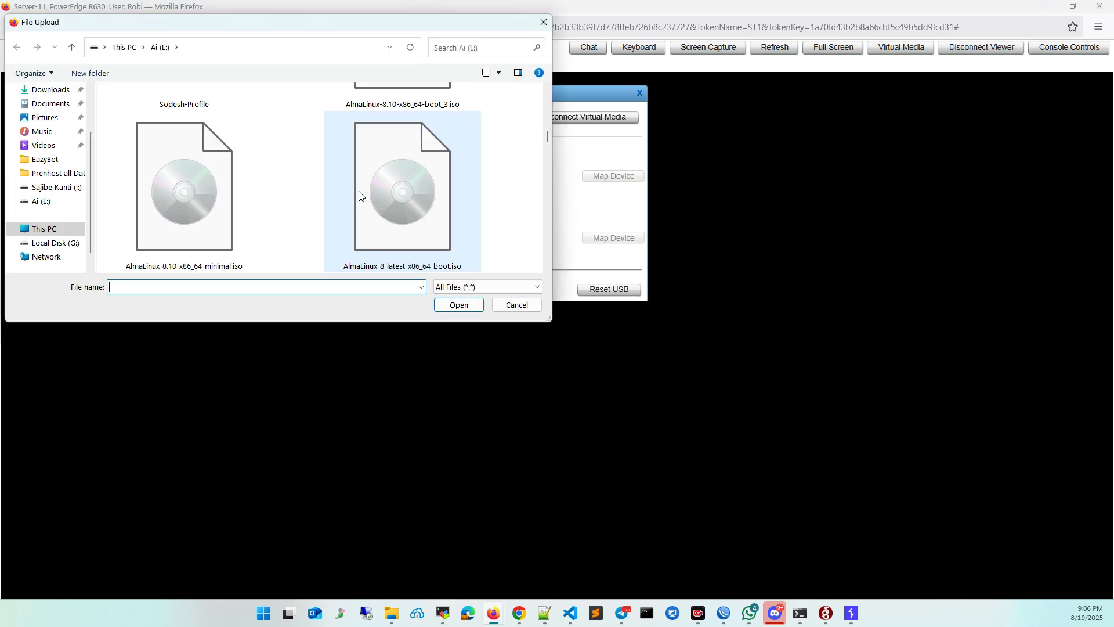
left_click(211, 188)
scroll(210, 188, "down", 3)
left_click(211, 189)
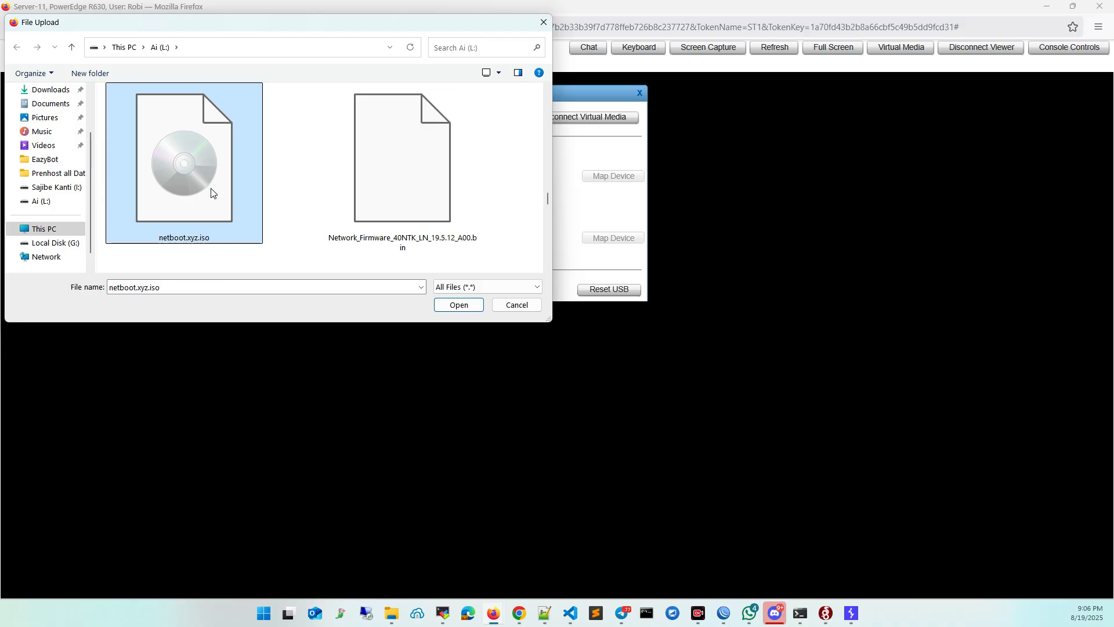
double_click(203, 175)
left_click(610, 177)
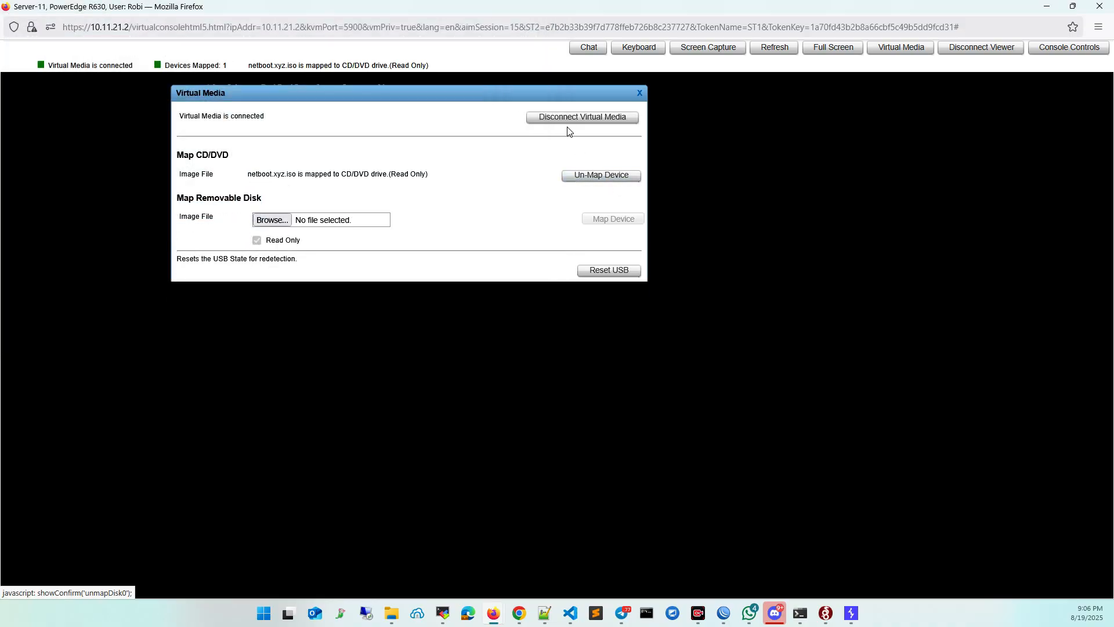
left_click(640, 93)
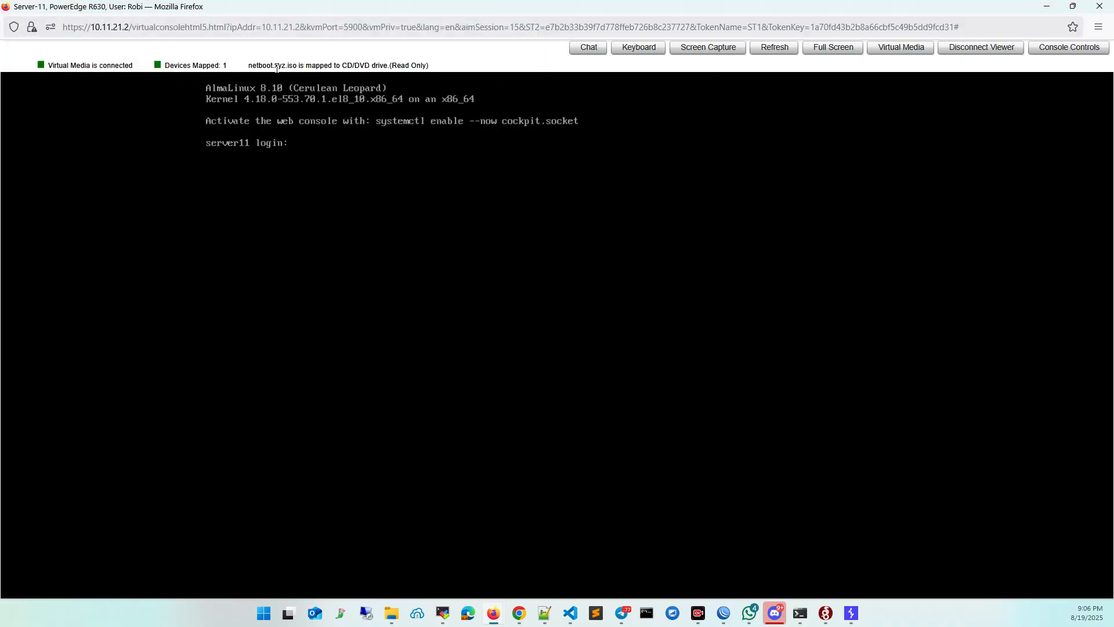
left_click_drag(246, 68, 435, 73)
left_click(480, 63)
Restart the server by applying the Ctrl-Alt-Del keyboard macro from the console controls, then dismiss the controls.
left_click(1070, 47)
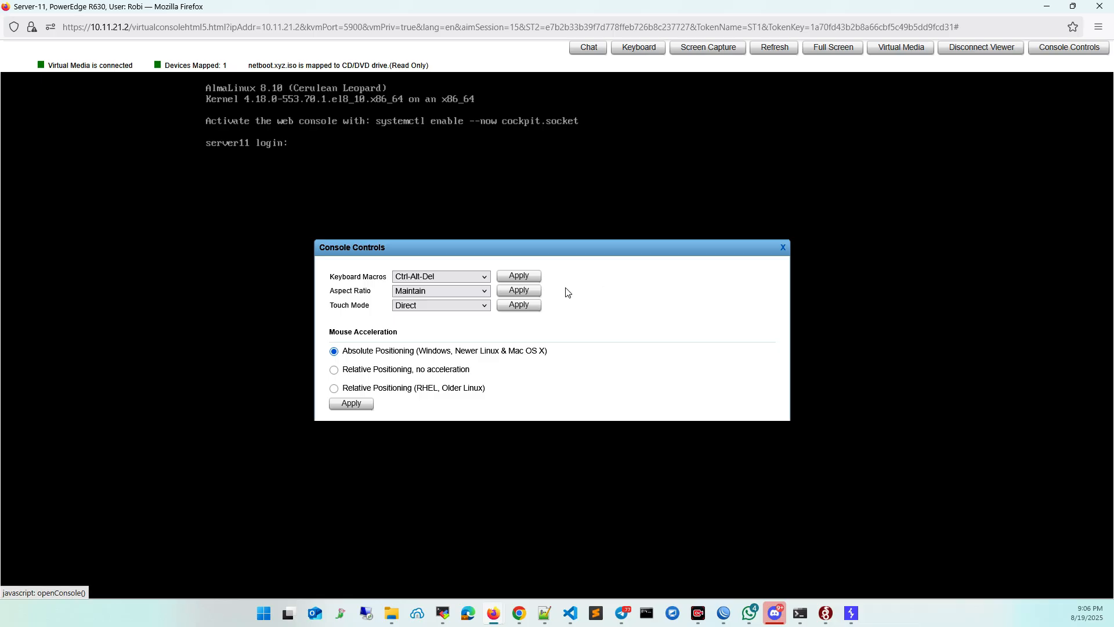
left_click(520, 277)
left_click(783, 248)
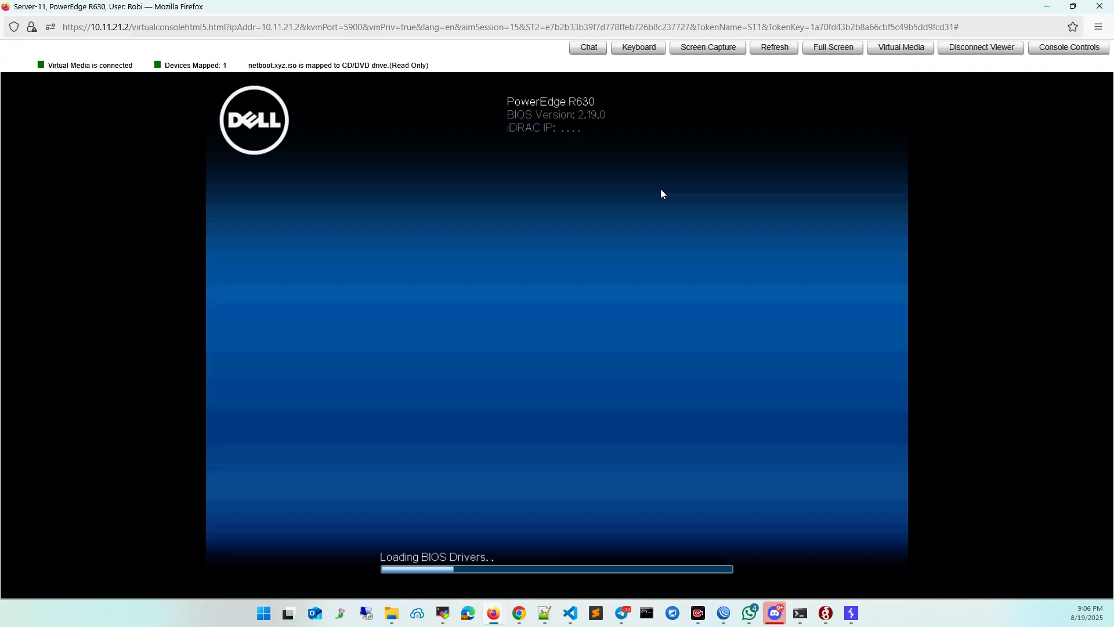
Enter System Setup during boot using the console's virtual keyboard, then close that keyboard.
left_click(632, 55)
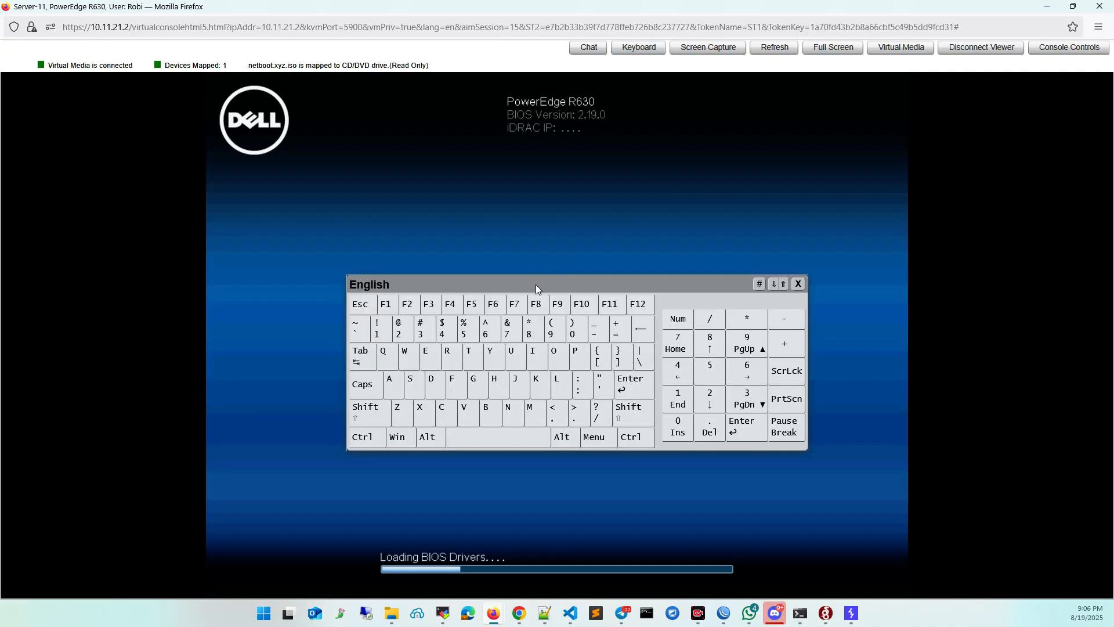
left_click_drag(535, 285, 723, 173)
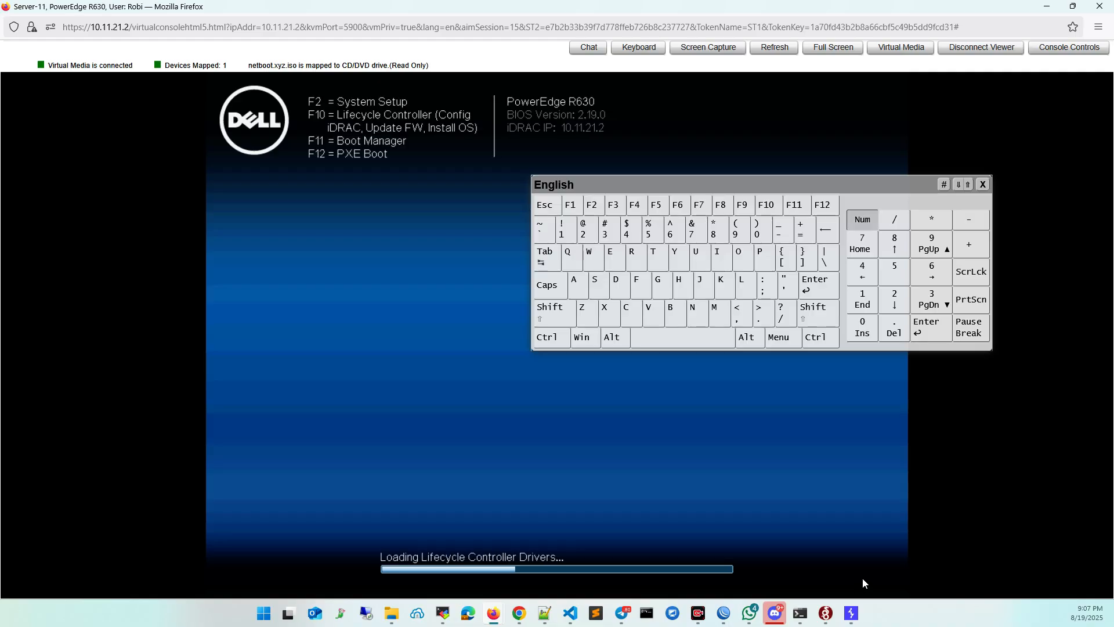
left_click(593, 207)
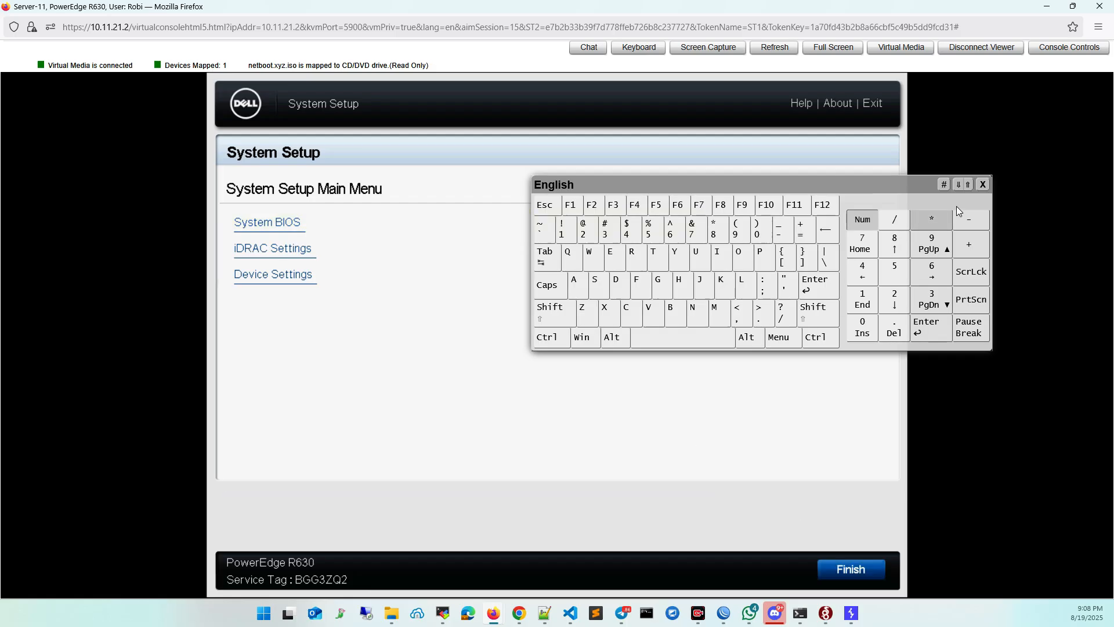
left_click(982, 184)
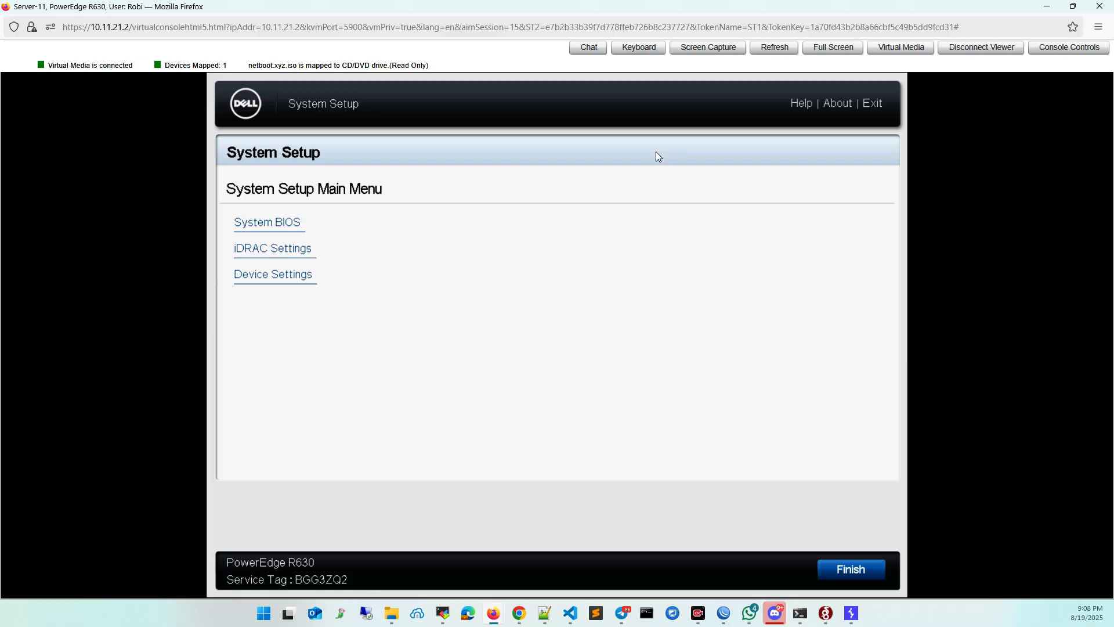
Set the Boot Mode to BIOS in the System BIOS boot settings and return to the BIOS settings list.
left_click(272, 223)
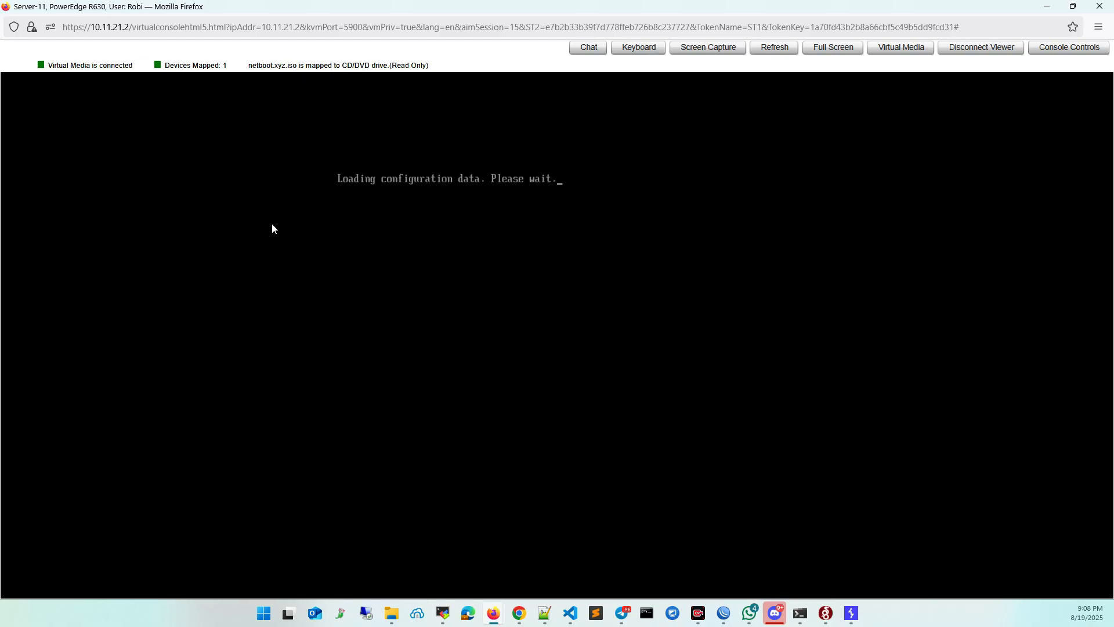
key("Down")
key("Down")
key("Down")
key("Down")
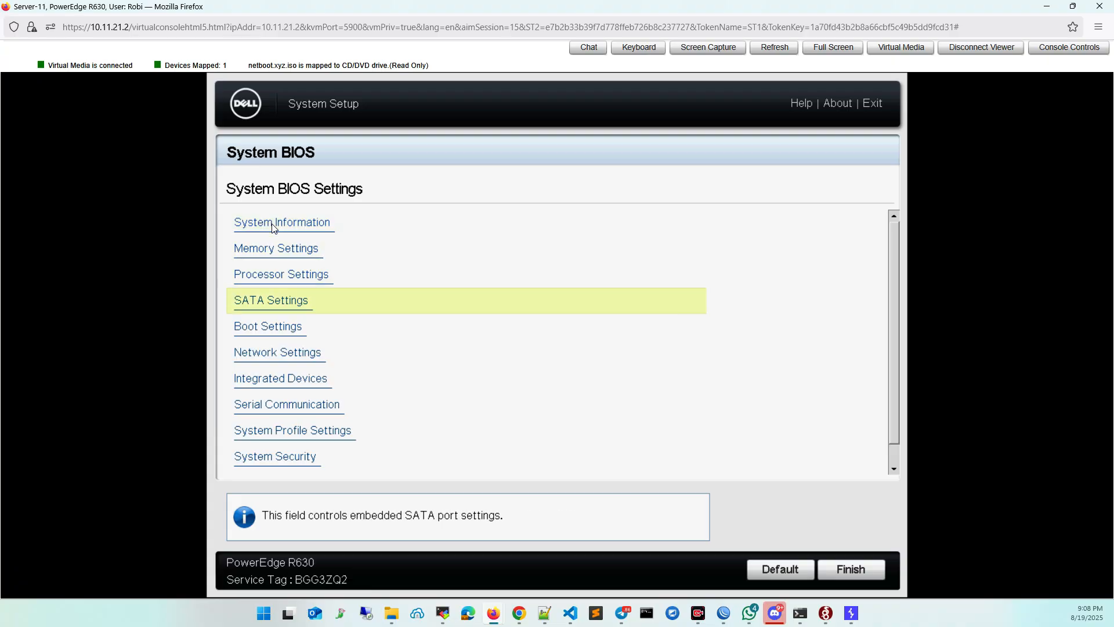
key("Return")
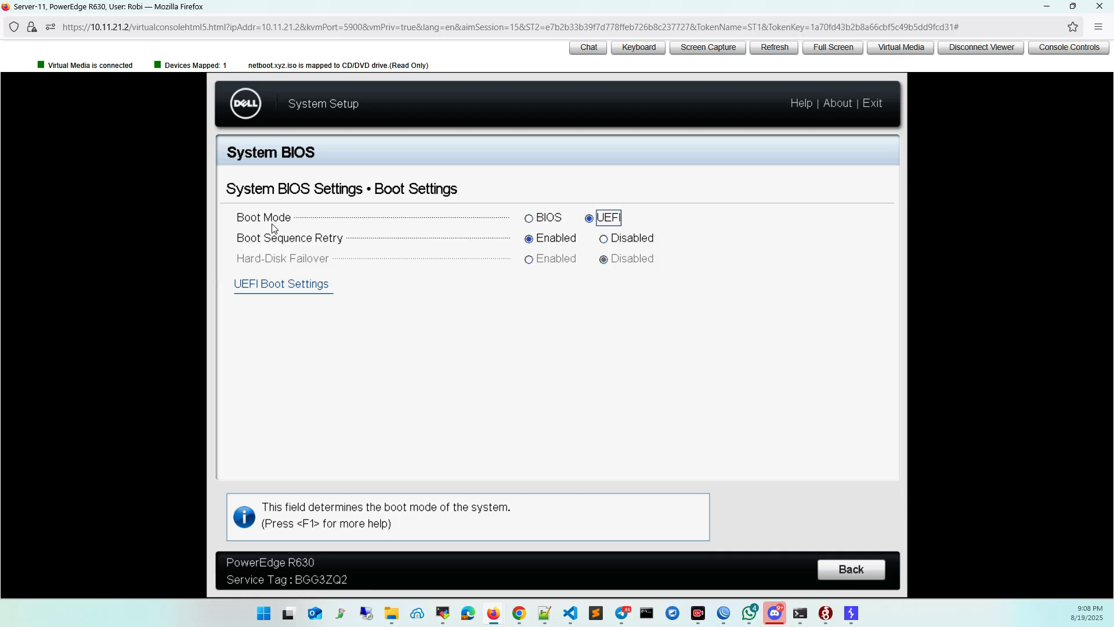
key("Left")
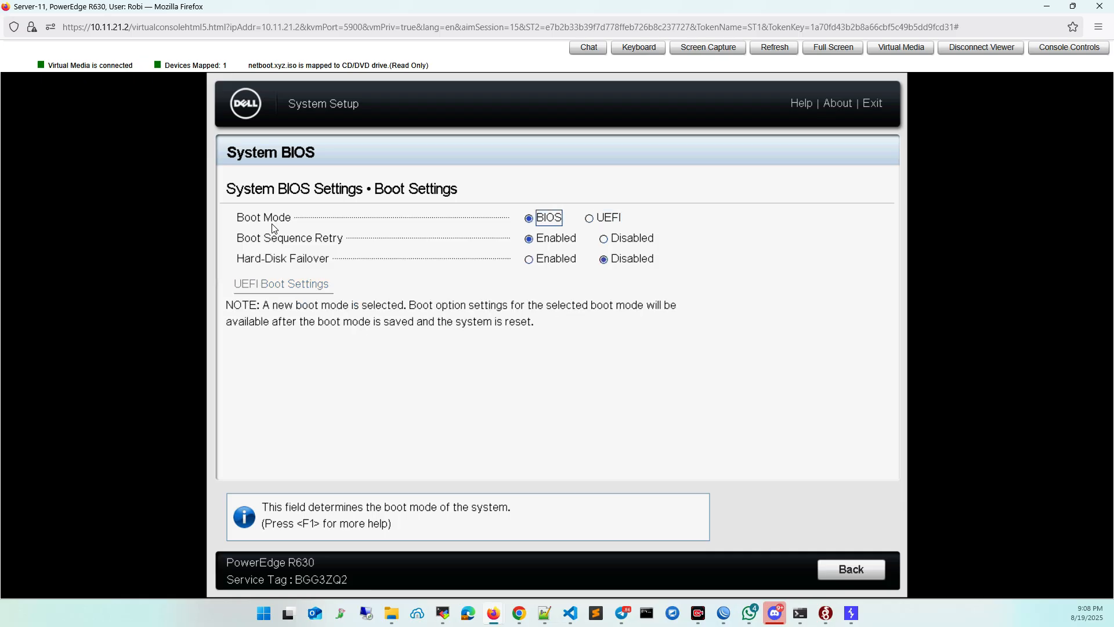
key("Escape")
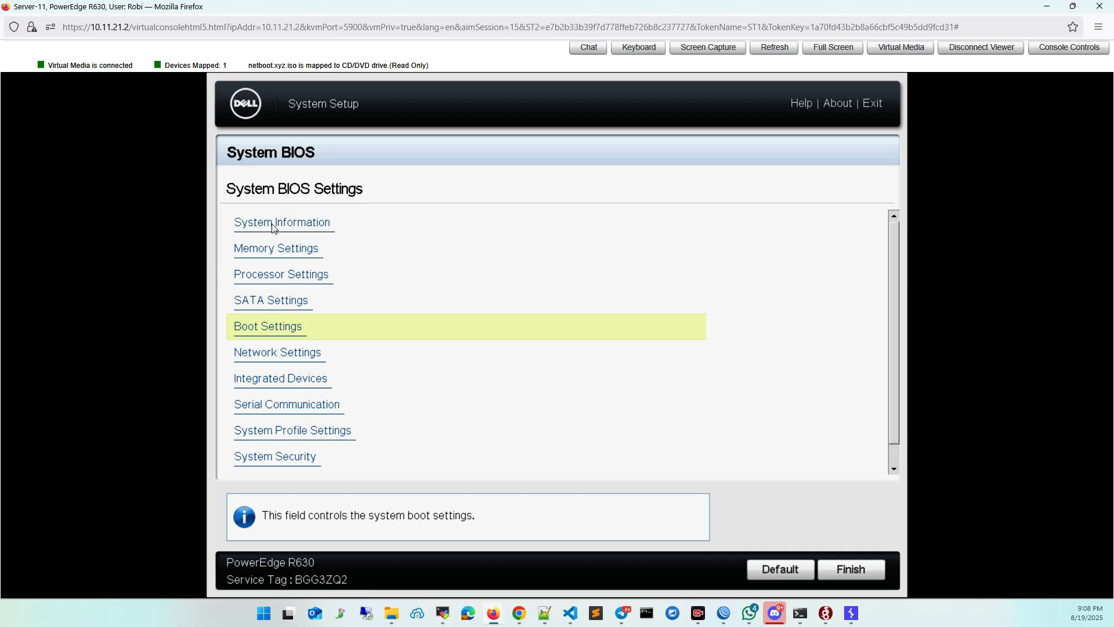
Check the Embedded SATA mode in the SATA Settings and return to the BIOS settings list.
key("Up")
key("Return")
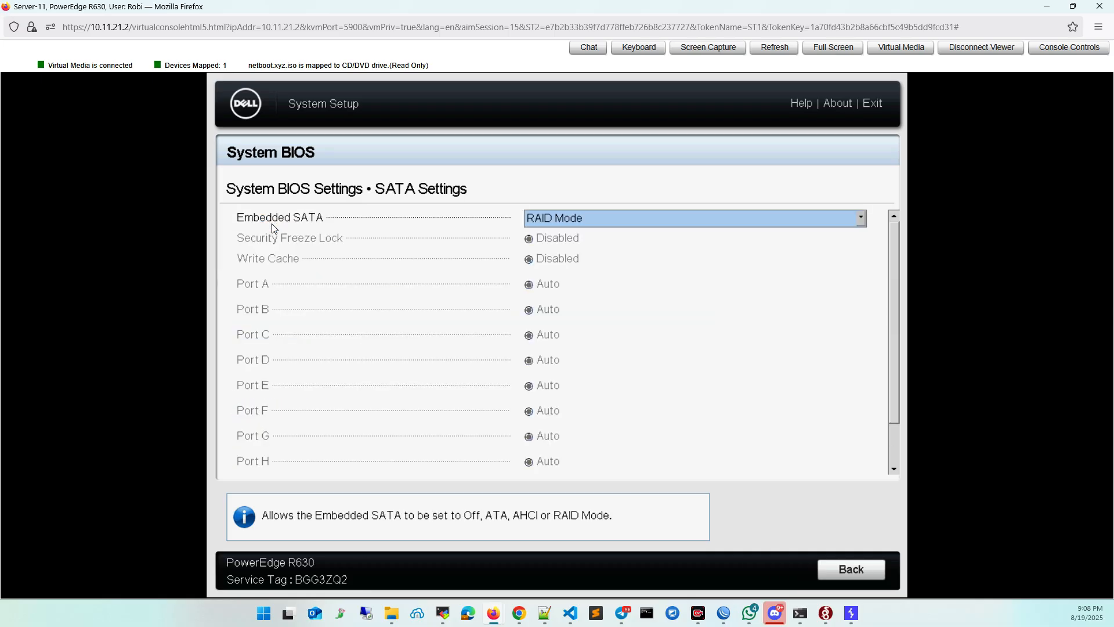
key("Escape")
key("Escape")
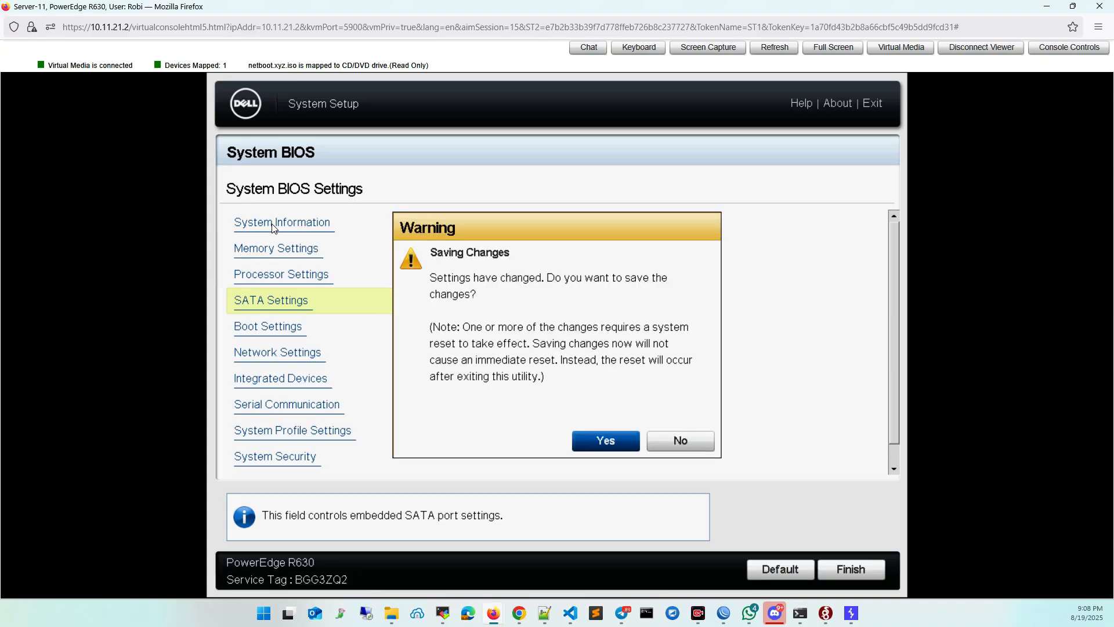
Save the changed BIOS settings, then exit System Setup and confirm the reboot.
key("Return")
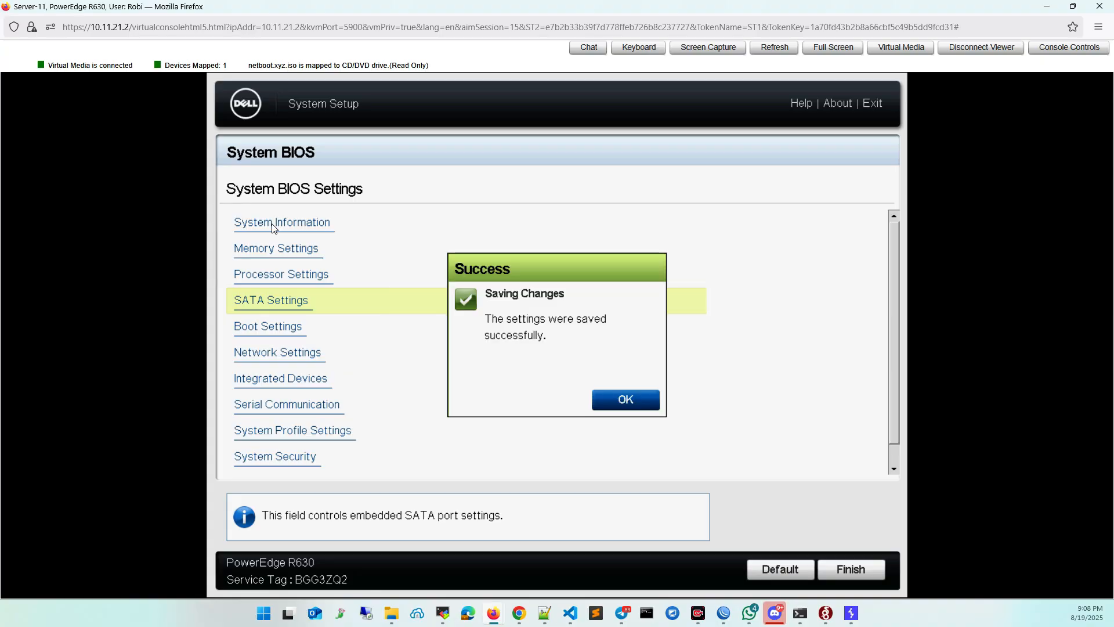
key("Return")
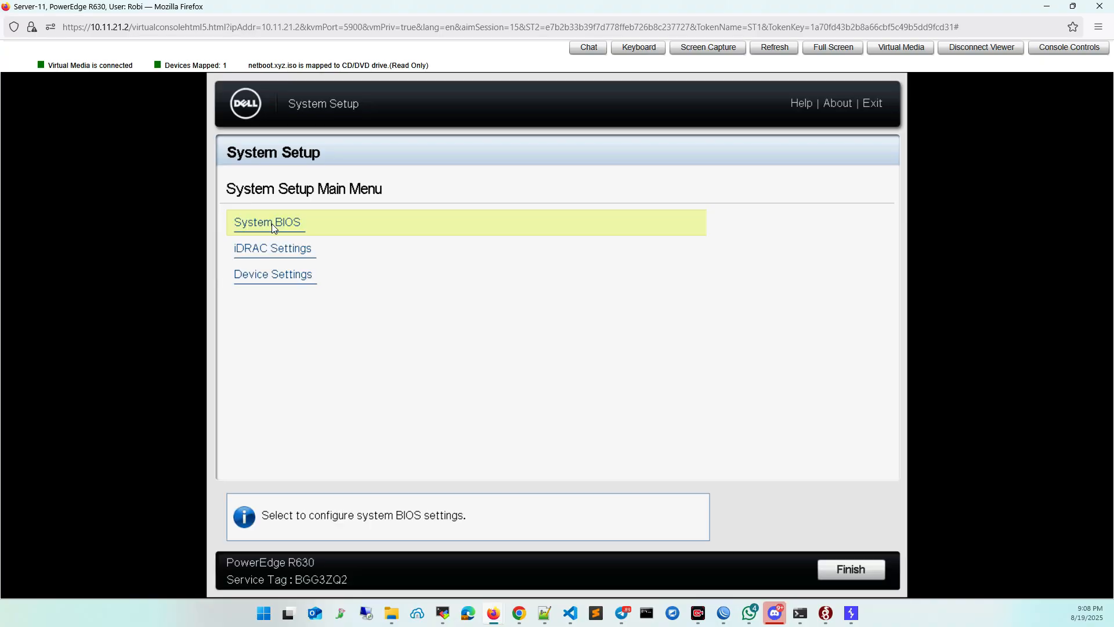
key("Escape")
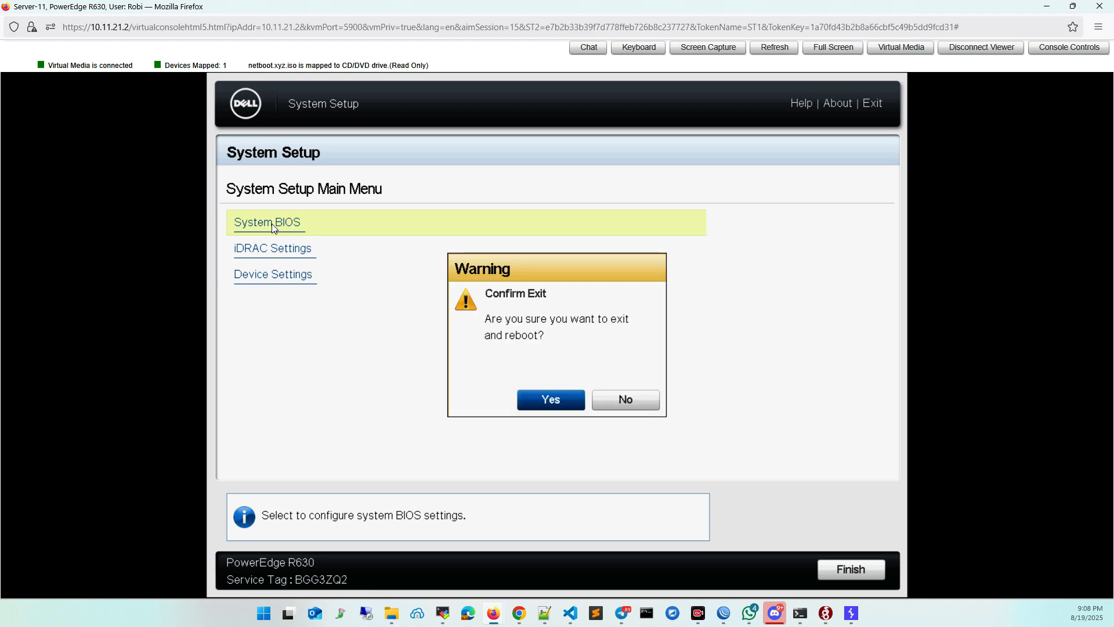
key("Return")
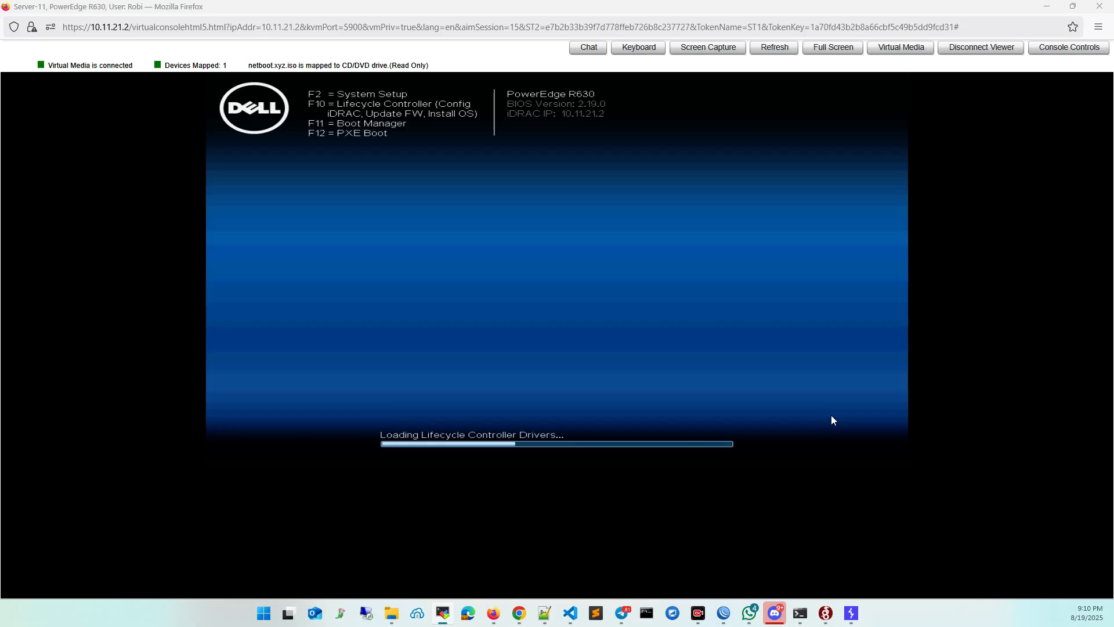
left_click(863, 592)
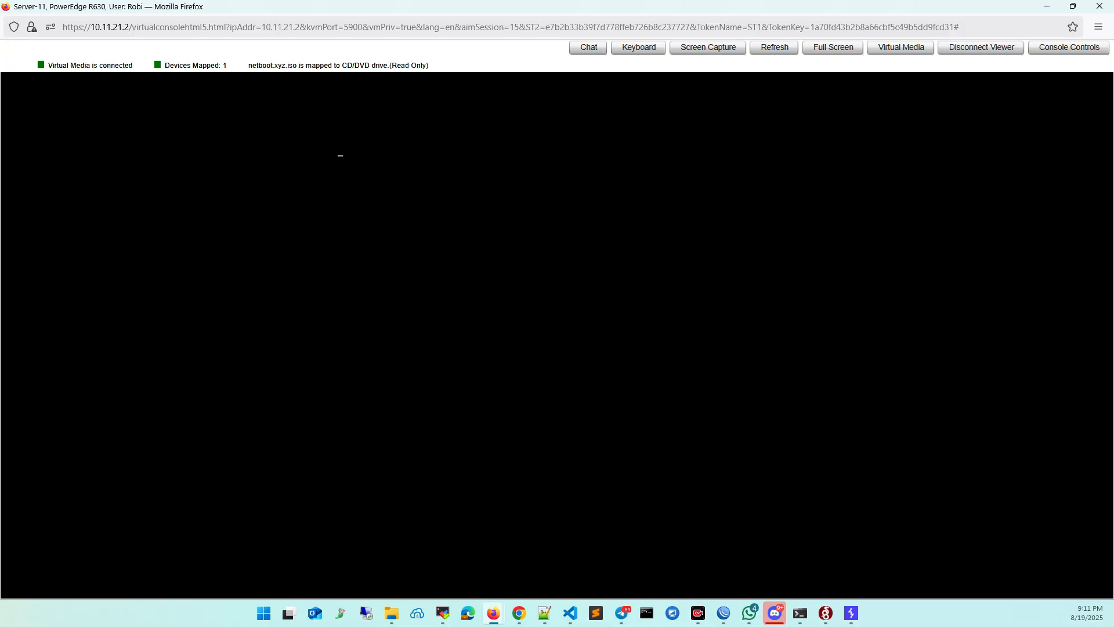
Cancel the Intel Boot Agent network boot so the server continues to the virtual CD.
key("alt+Tab")
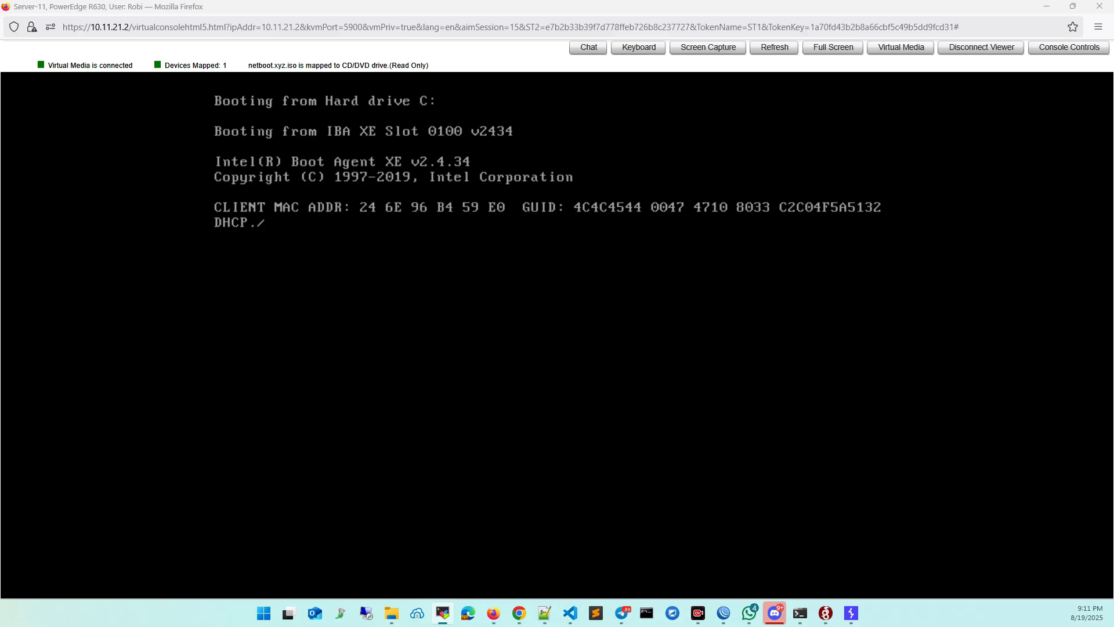
left_click(542, 268)
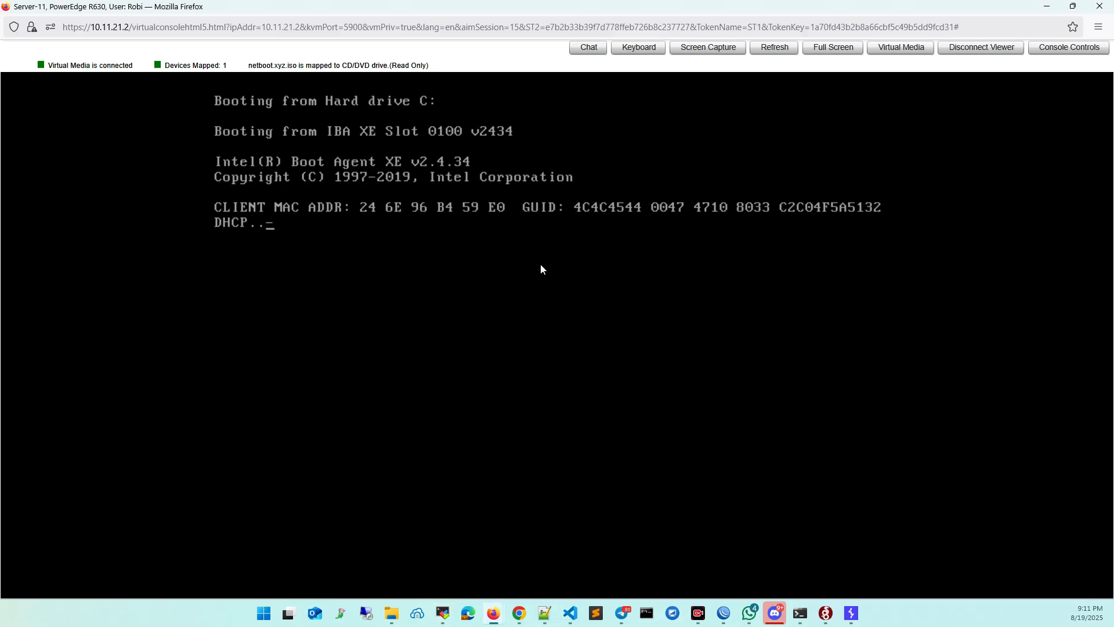
key("Escape")
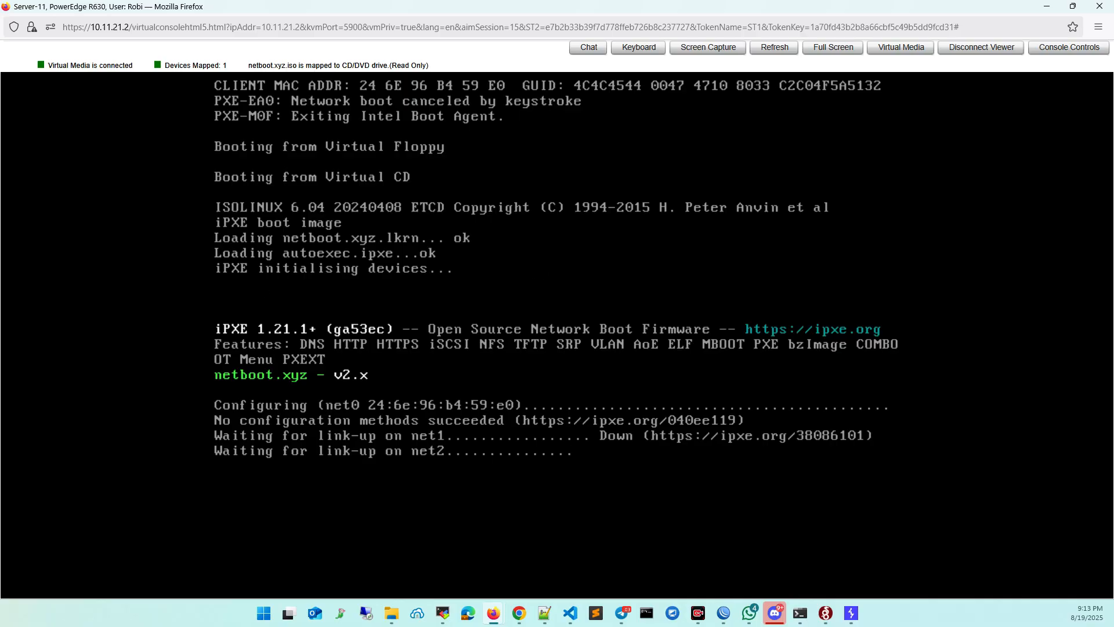
Accept the default network interface net0 in netboot.xyz and set its IP address to 203.18.158.11.
key("alt+Tab")
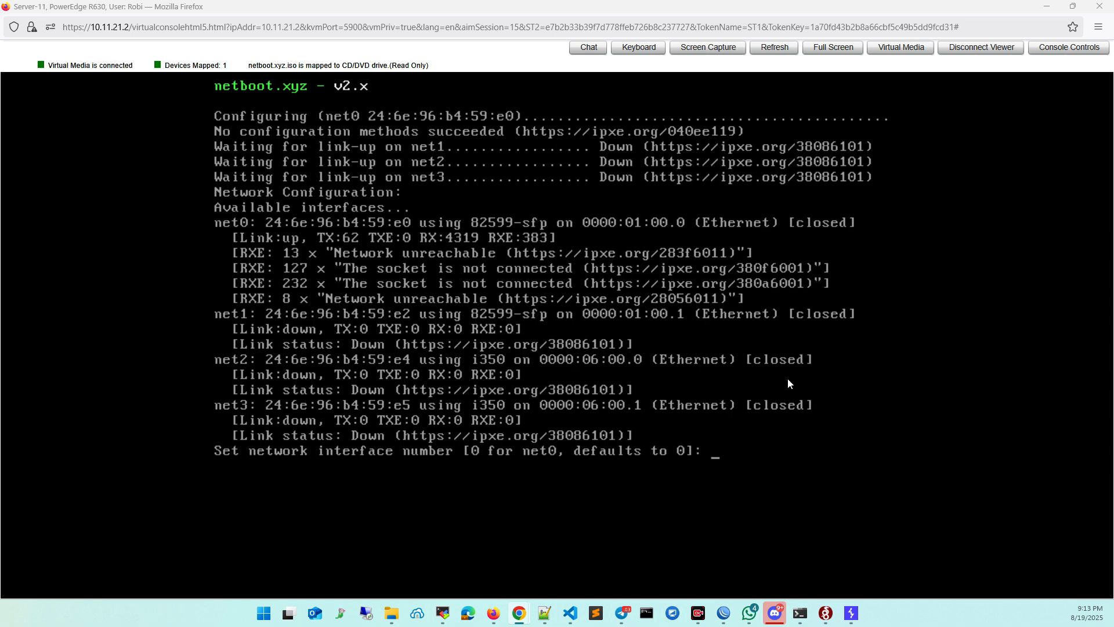
left_click(763, 340)
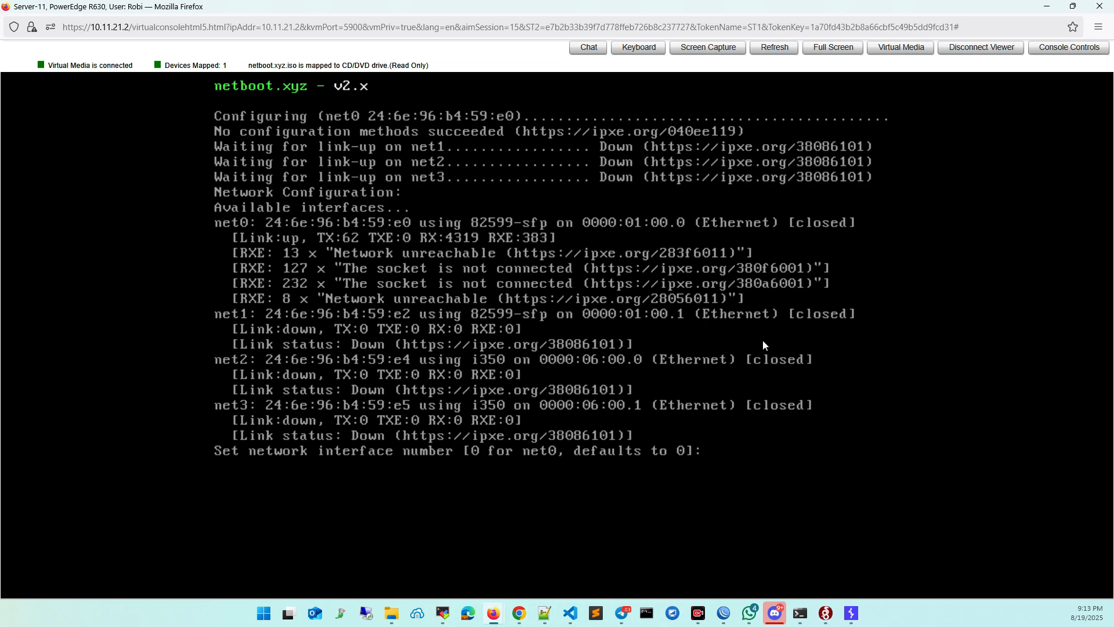
key("Return")
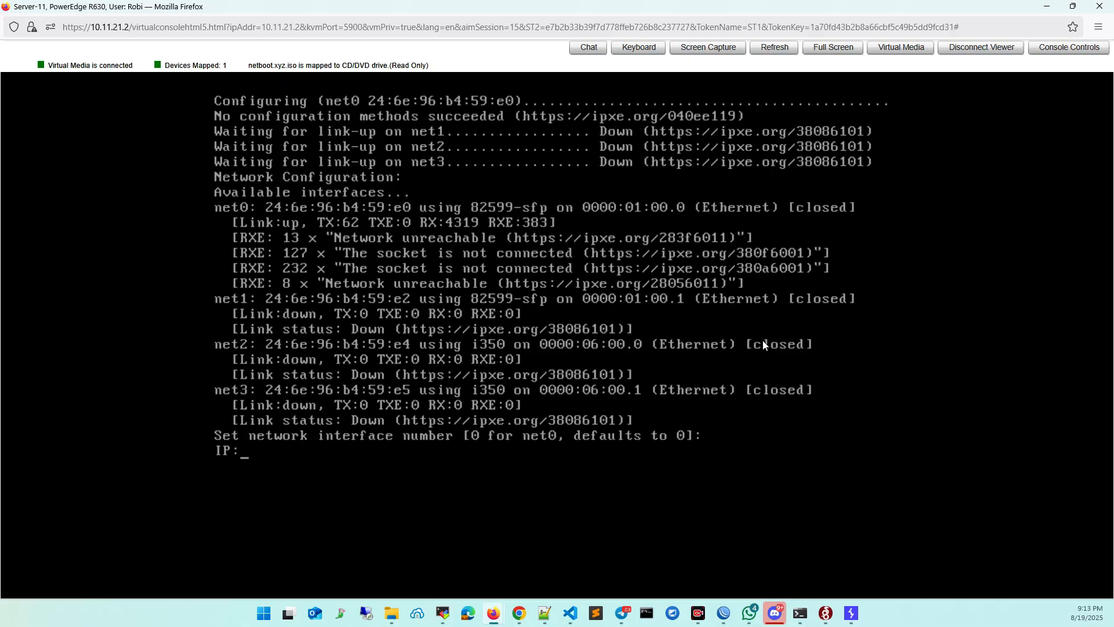
type("203.18.158.11")
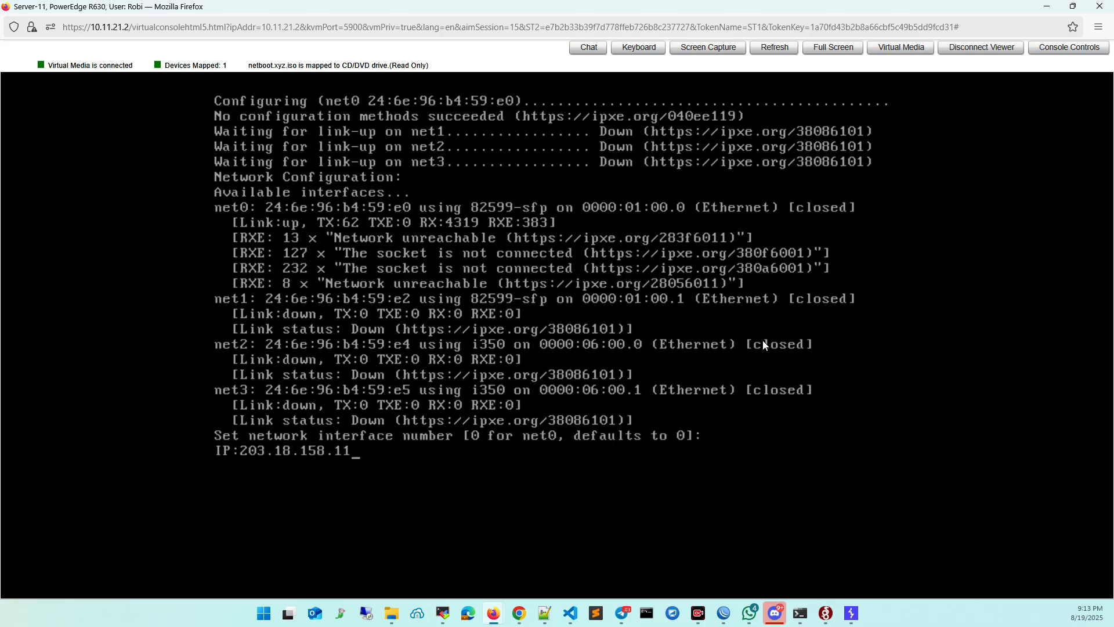
key("Return")
Set the subnet mask to 255.255.255.0.
type("2")
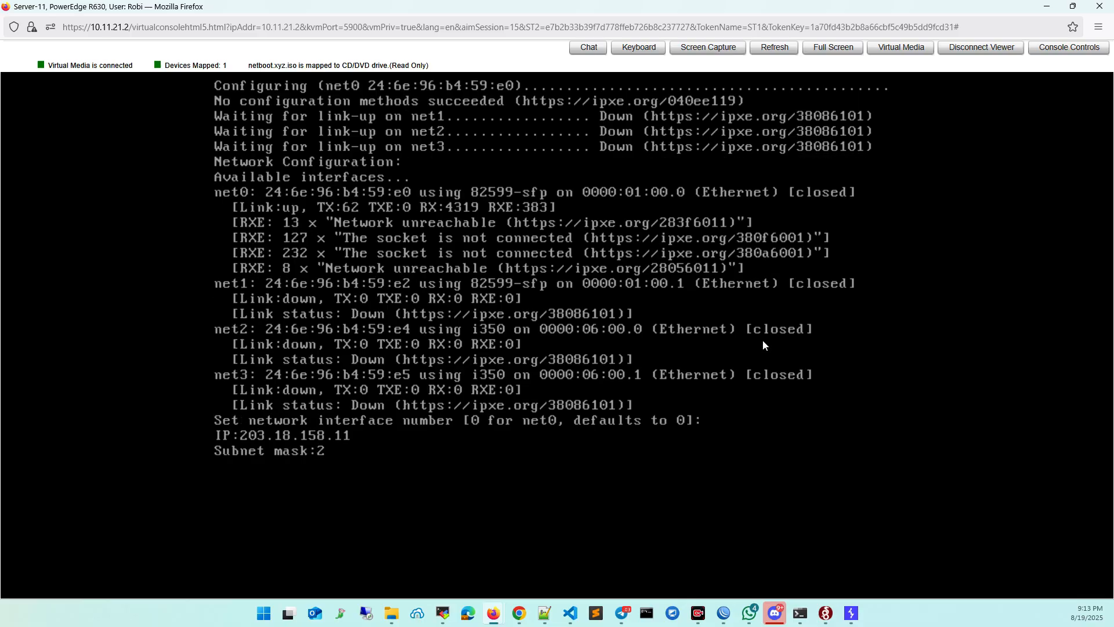
type("55.255.255.")
type("0")
key("Return")
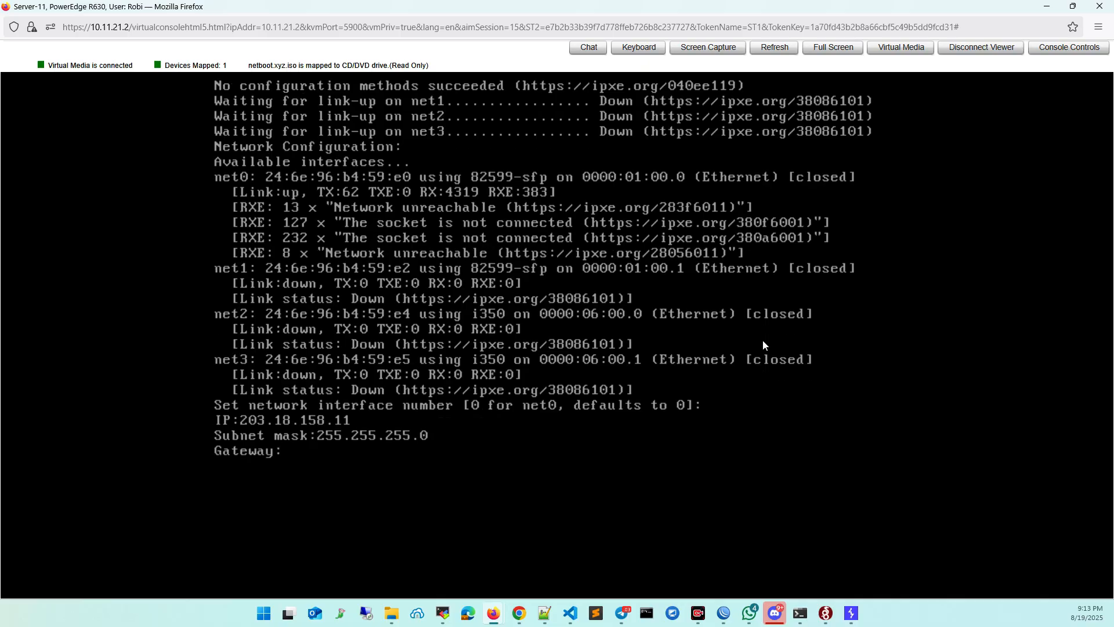
Set the gateway to 203.18.158.1 and the DNS server to 8.8.8.8.
type("203.18.158.1")
key("Return")
type("8.8")
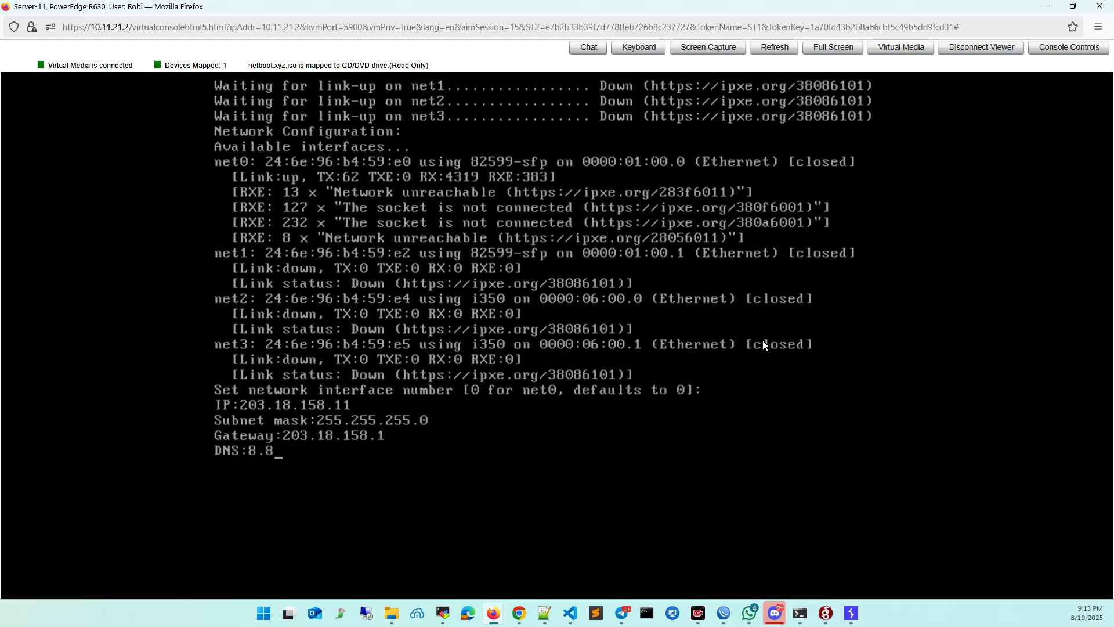
type(".8.8")
key("Return")
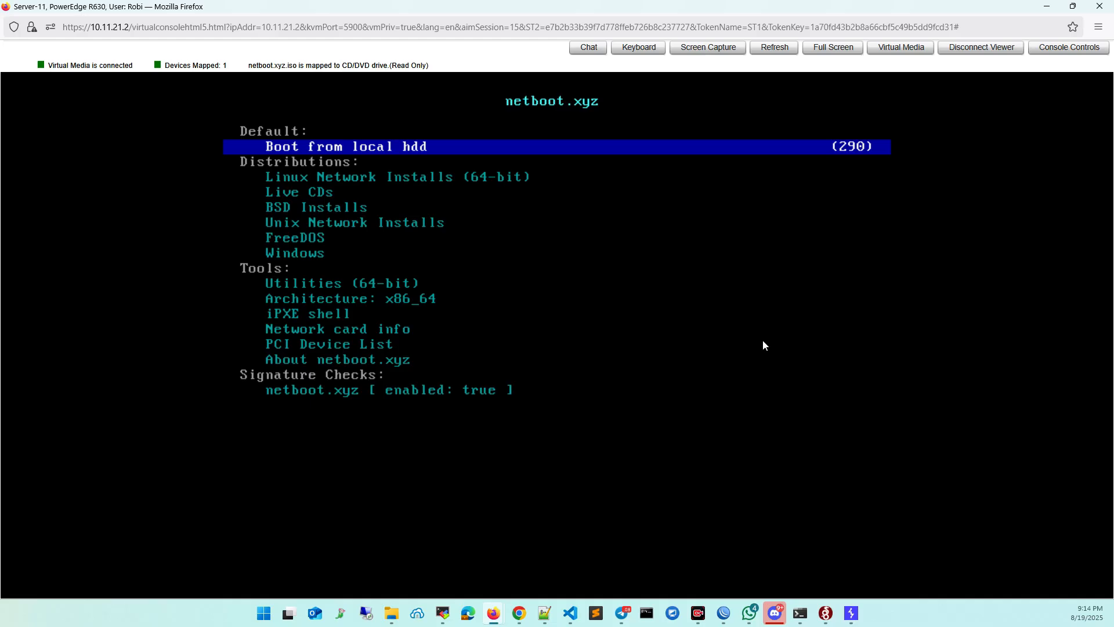
Look through the distributions, tools and signature check entries of the netboot.xyz main menu.
key("Down")
key("Down")
key("Down")
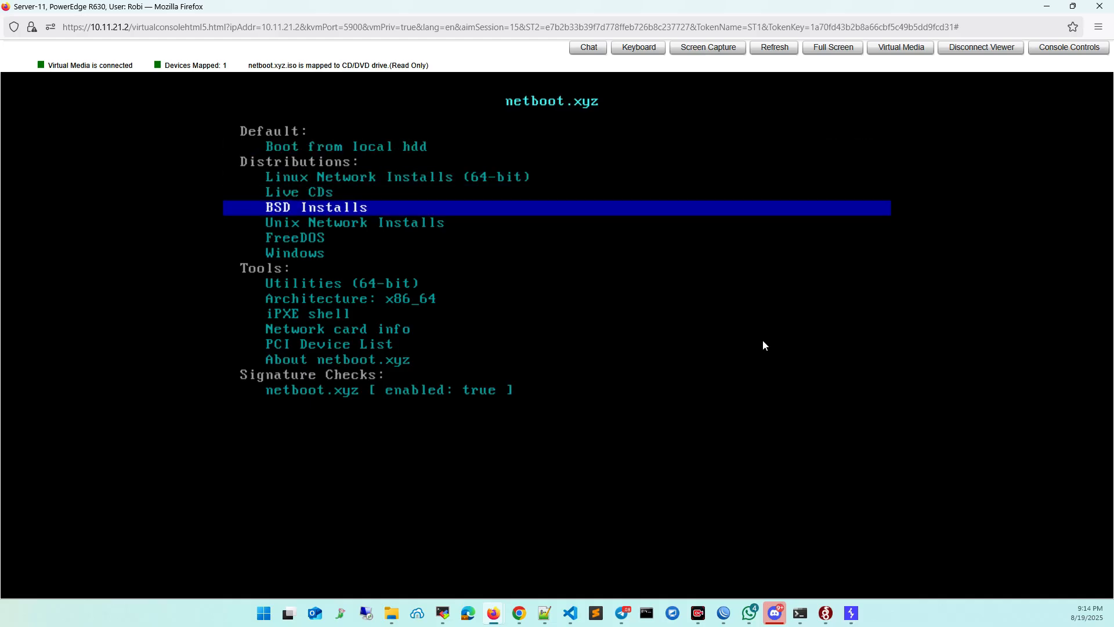
key("Up")
key("Up")
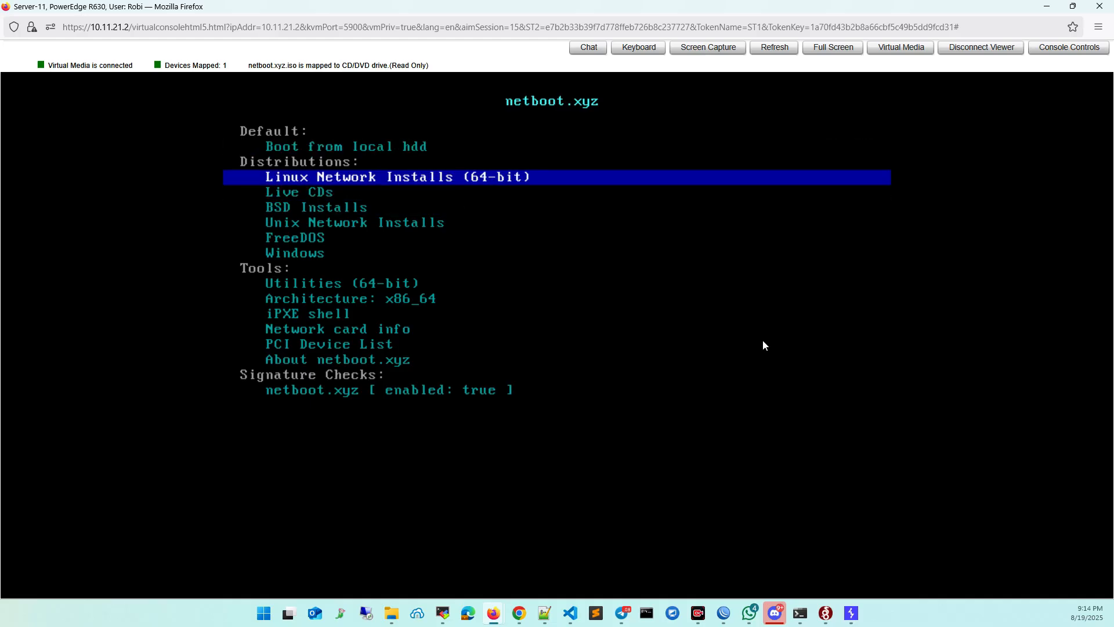
key("Down")
key("Down")
key("Down")
key("Down")
key("Down")
key("Down")
key("Down")
key("Down")
key("Down")
key("Down")
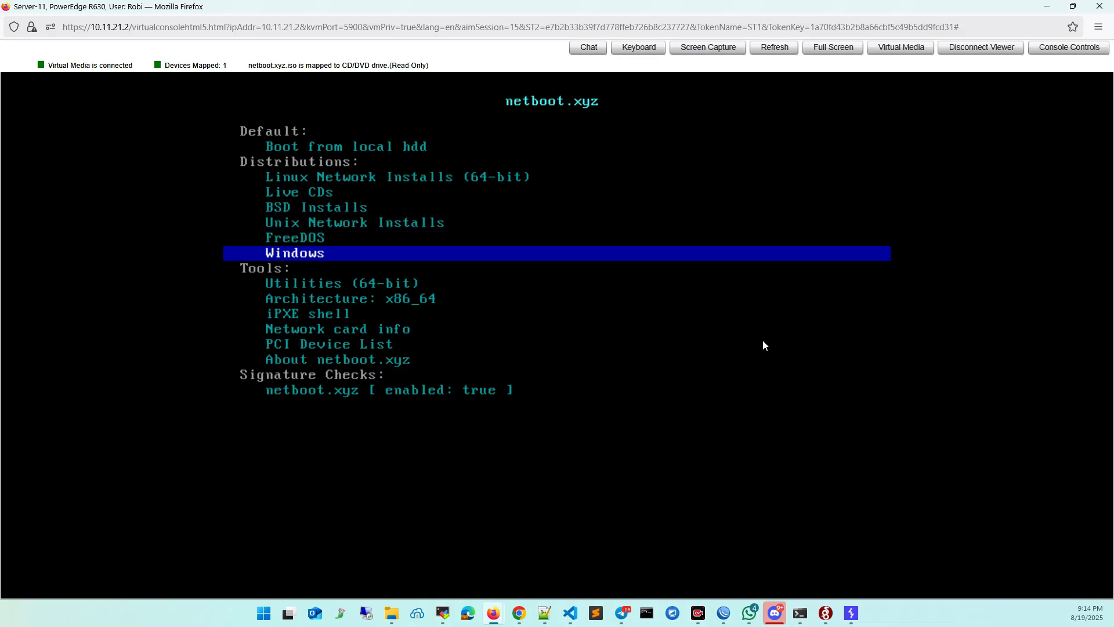
key("Down")
key("Down")
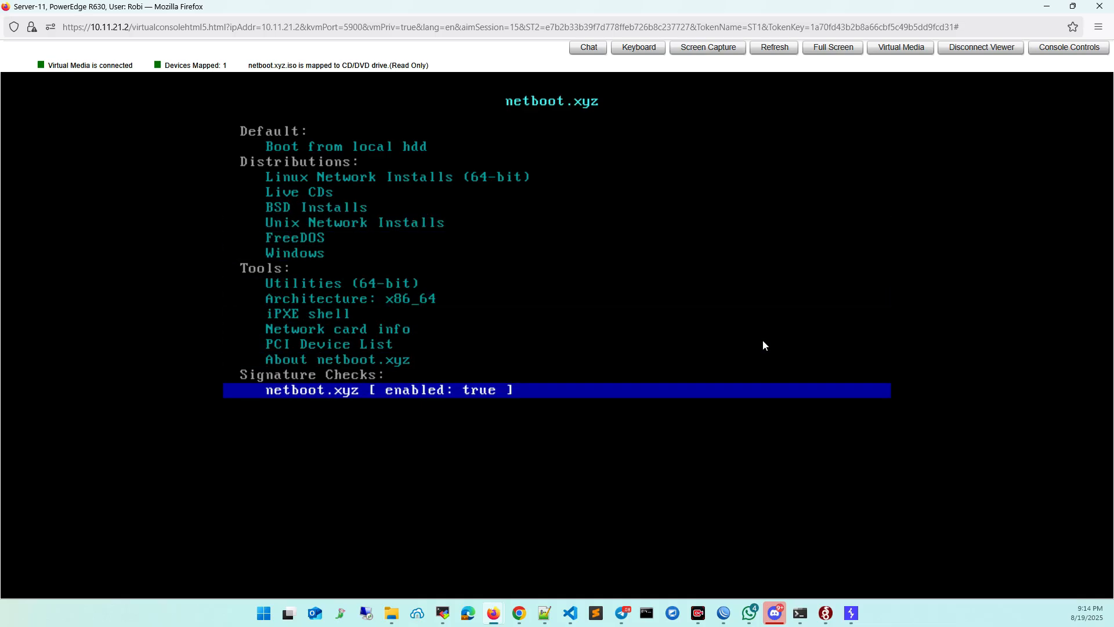
Open the Linux Network Installs (64-bit) list from the netboot.xyz main menu.
key("Up")
key("Up")
key("Up")
key("Up")
key("Up")
key("Up")
key("Up")
key("Up")
key("Up")
key("Up")
key("Up")
key("Up")
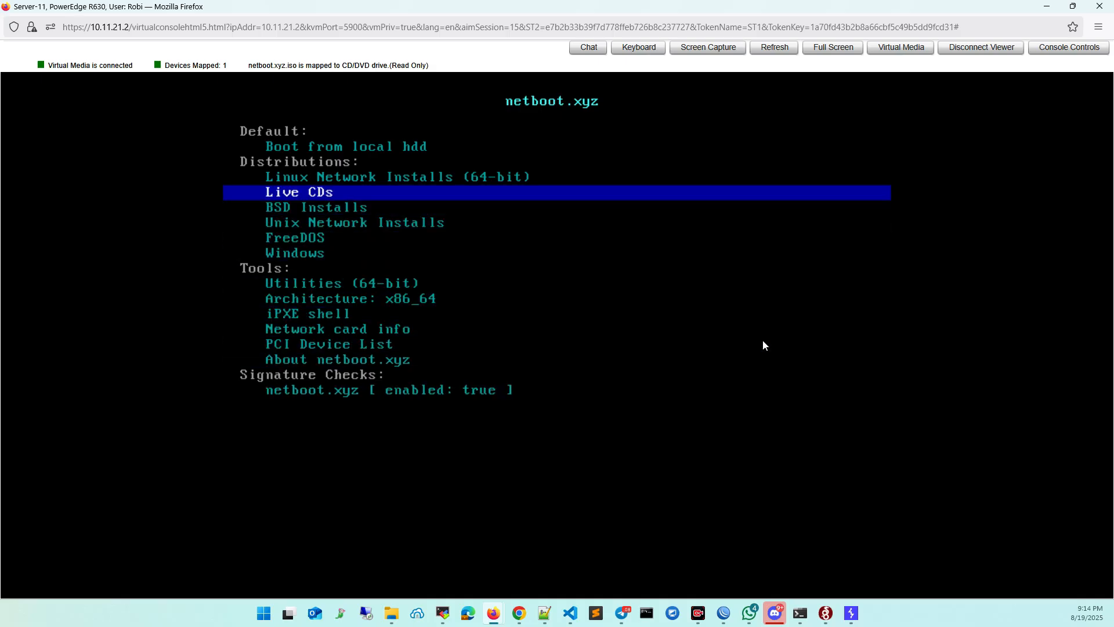
key("Return")
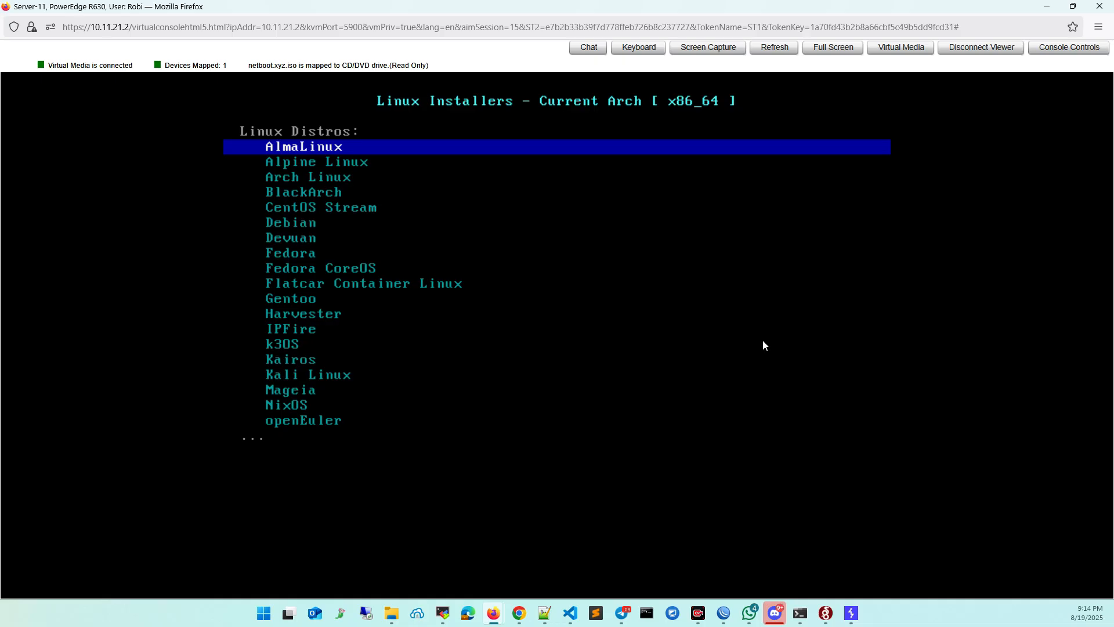
Choose AlmaLinux from the Linux distributions and pick the AlmaLinux 8 (Latest) release.
key("Down")
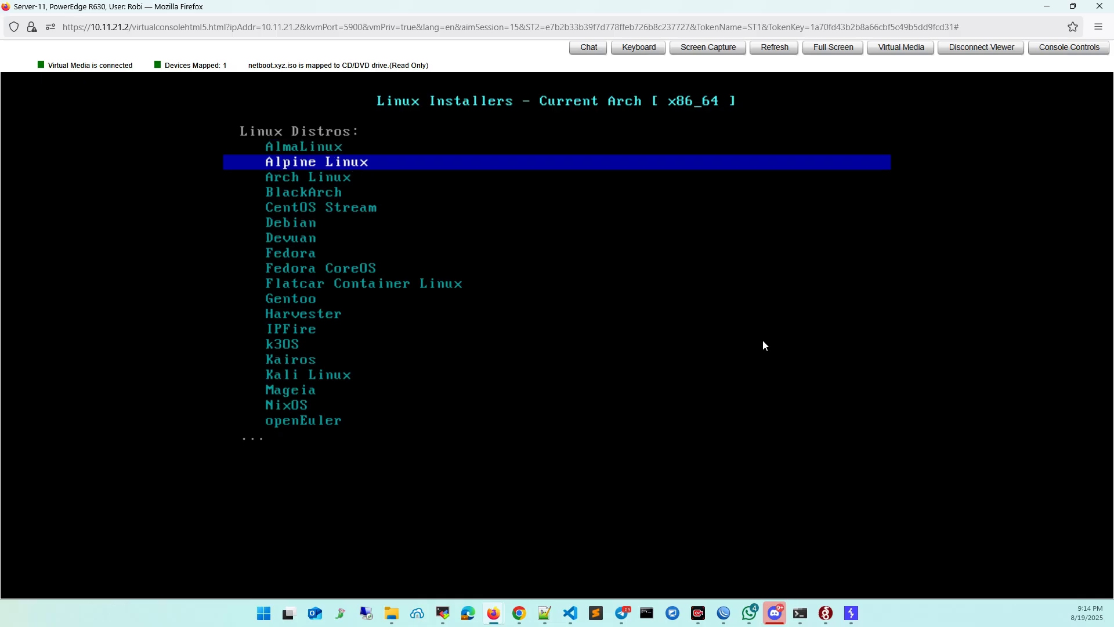
key("Up")
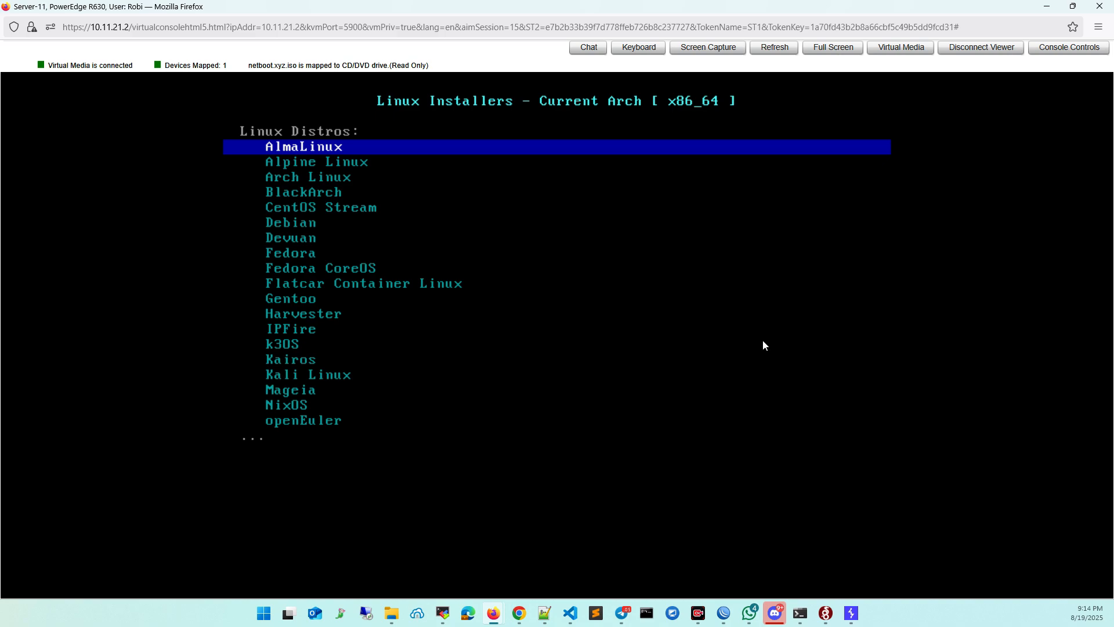
key("Return")
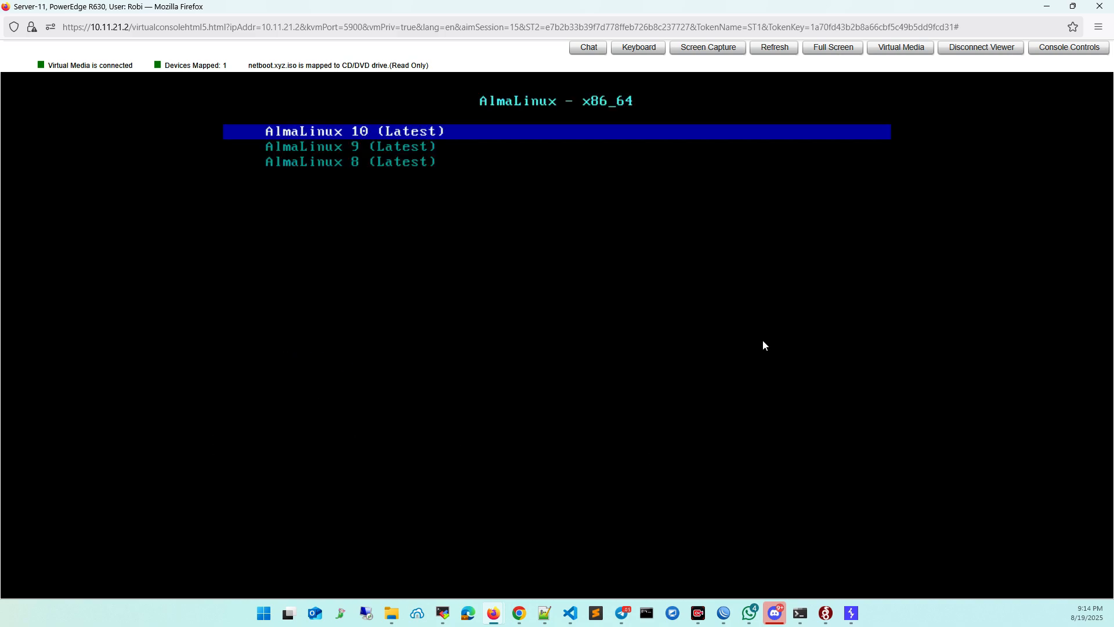
key("Down")
key("Down")
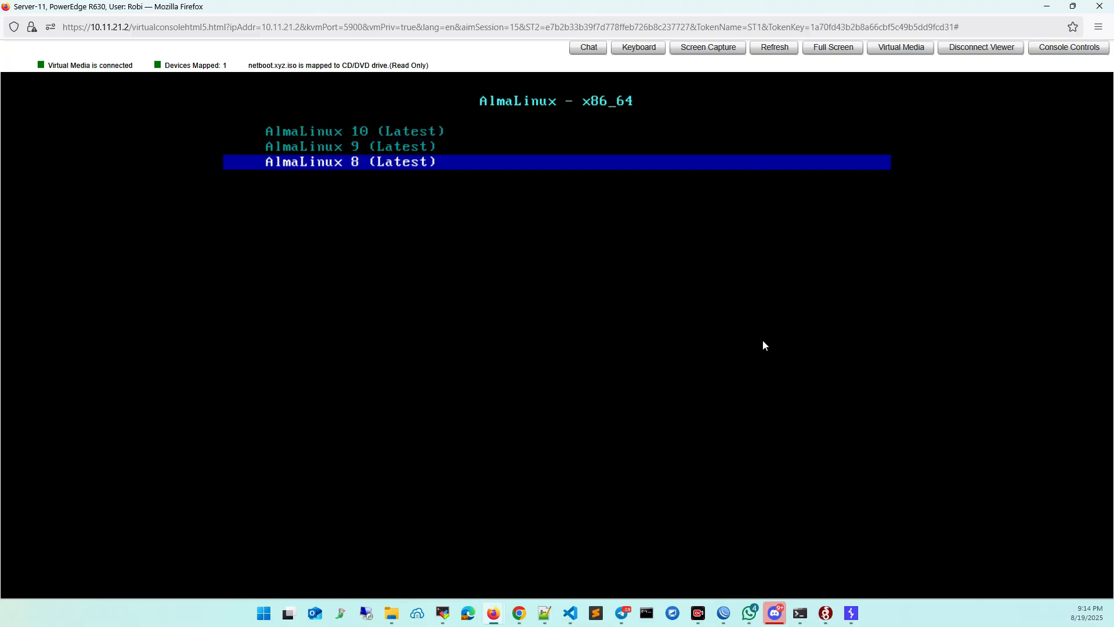
key("Return")
Boot the AlmaLinux 8 text based installer.
key("Down")
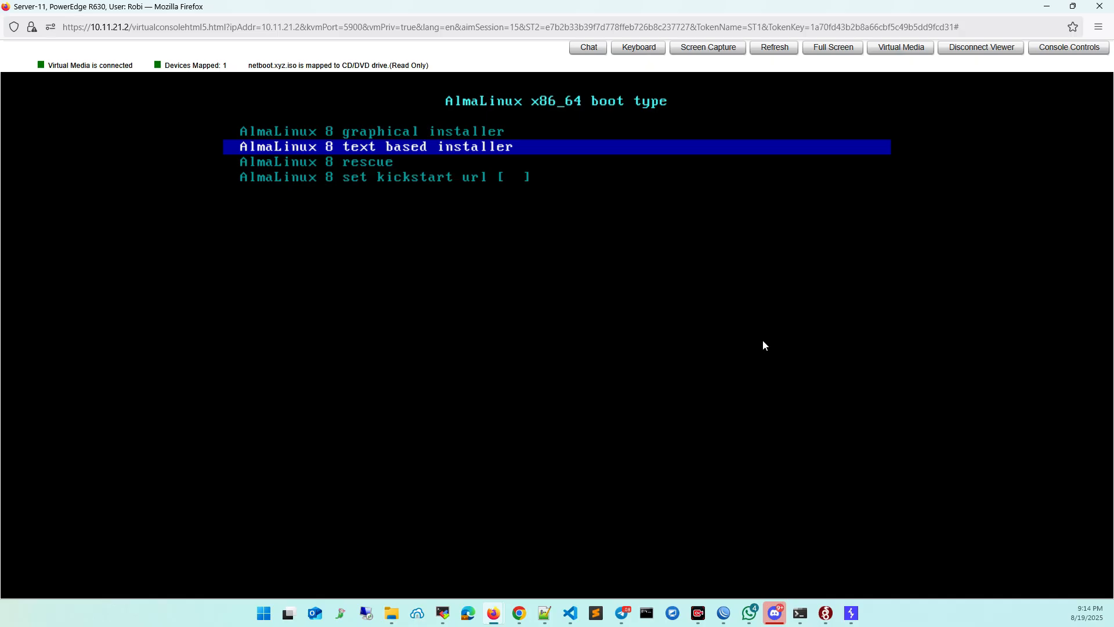
key("Up")
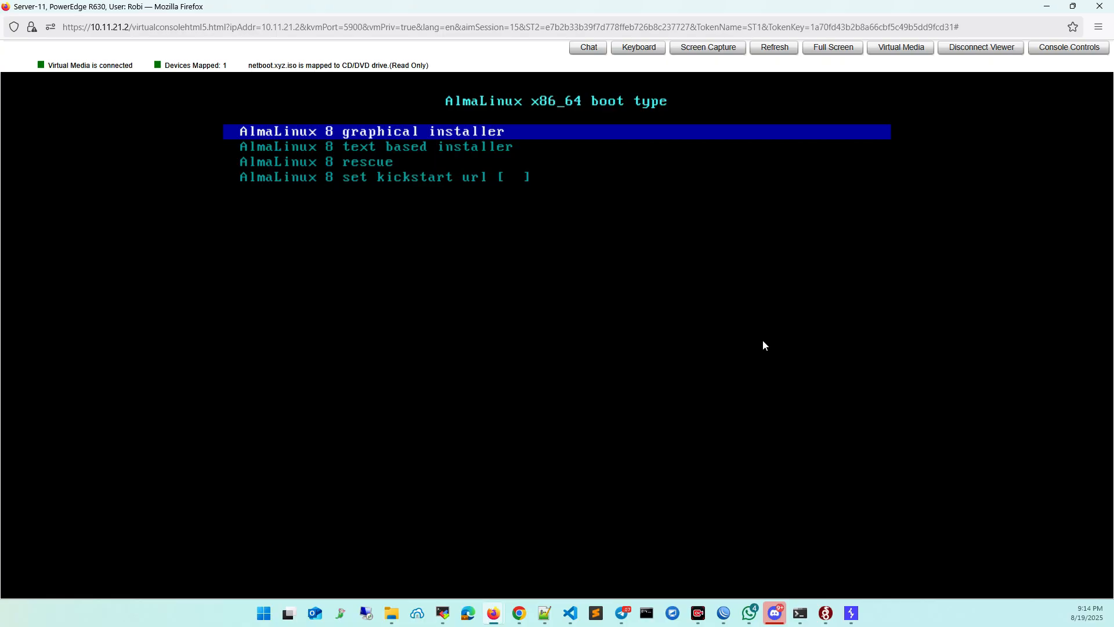
key("Down")
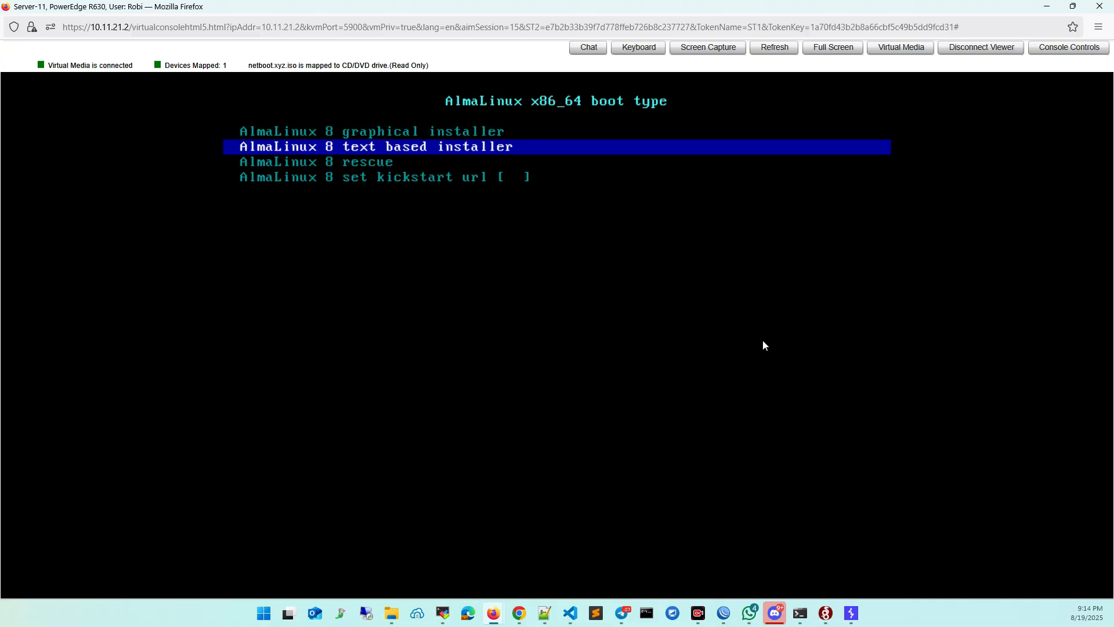
key("Down")
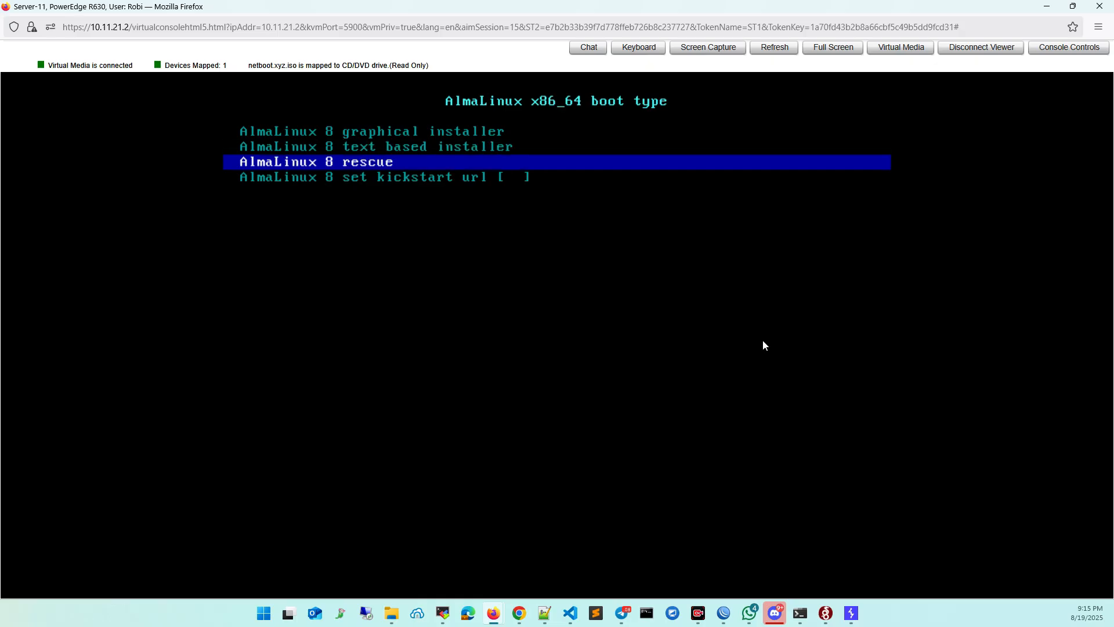
key("Up")
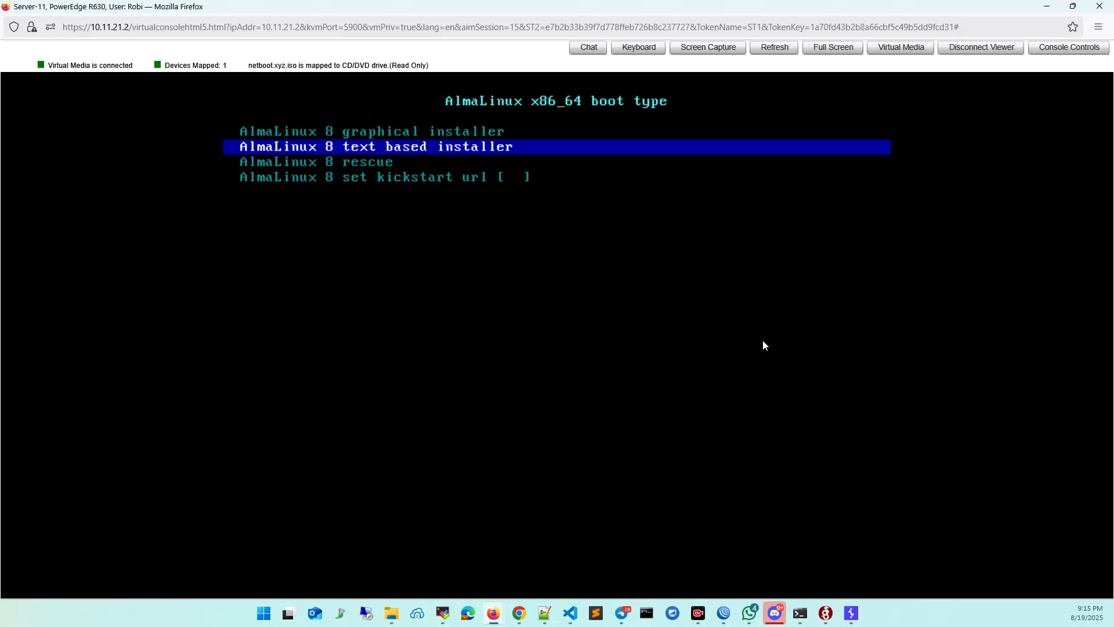
key("Return")
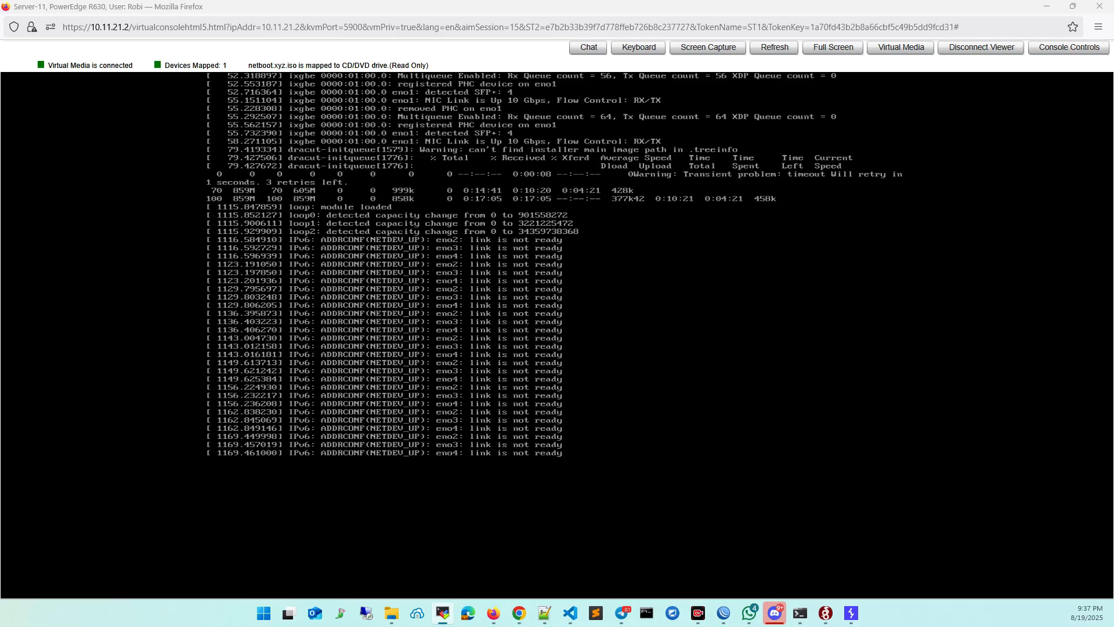
Choose option 1 to start VNC in the AlmaLinux installer, then enter and confirm the VNC password.
left_click(511, 324)
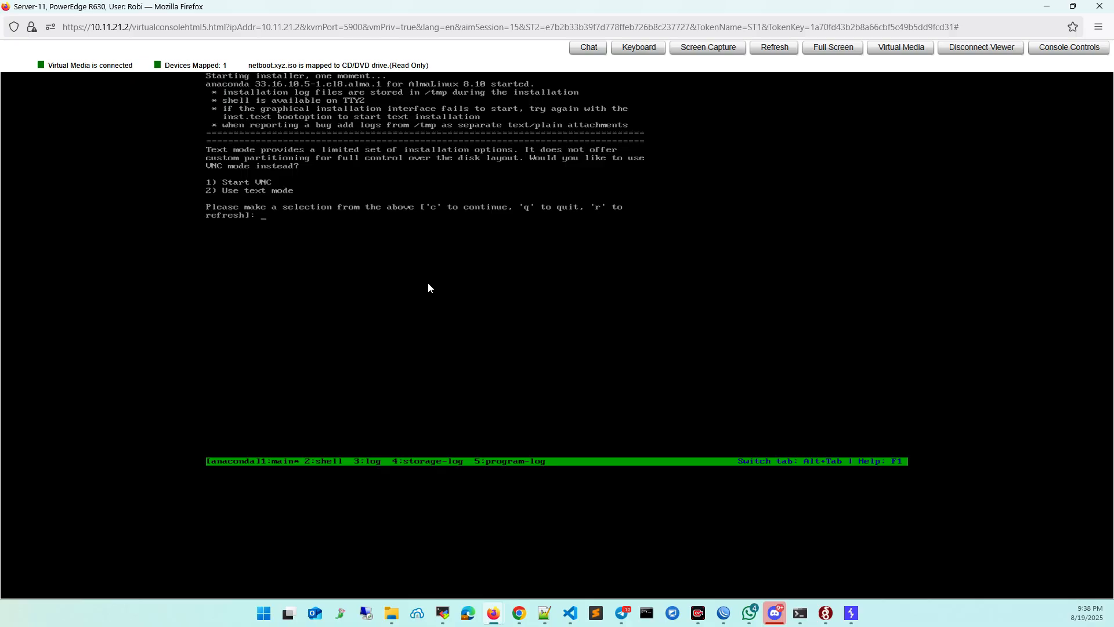
key("Return")
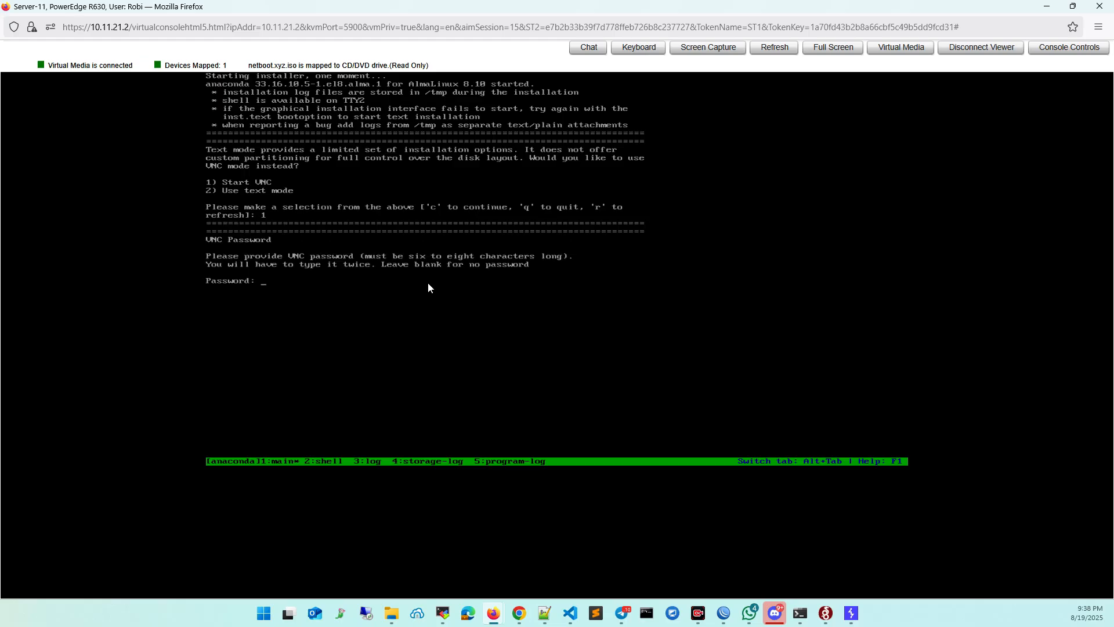
key("Return")
key("Return")
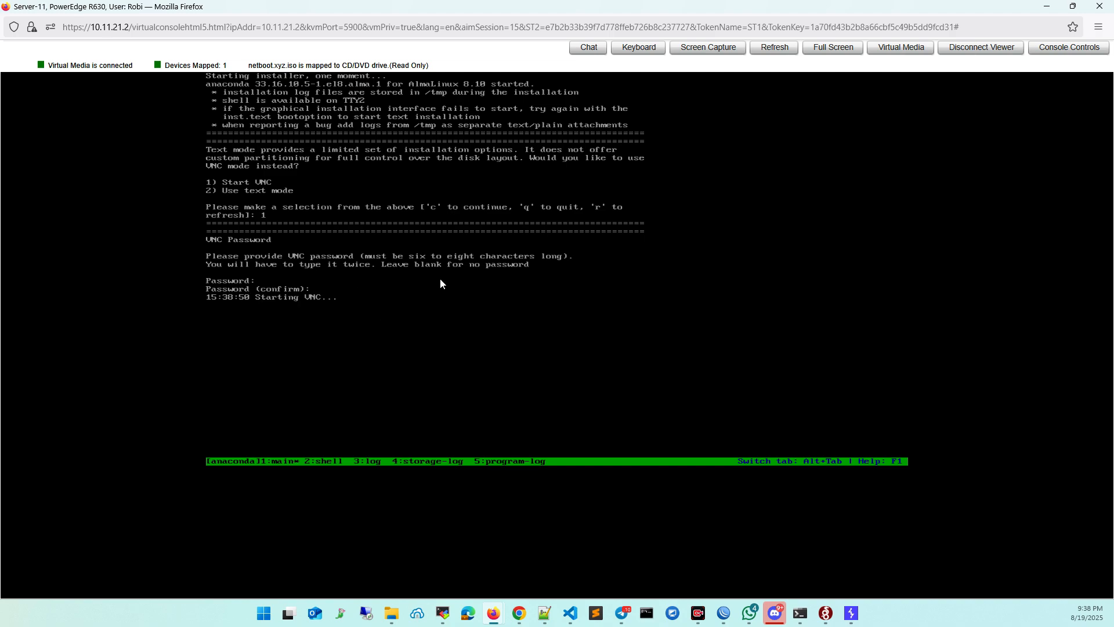
Switch to RealVNC Viewer for the session at 203.18.158.11:1 and maximize the AlmaLinux installer window.
key("alt+Tab")
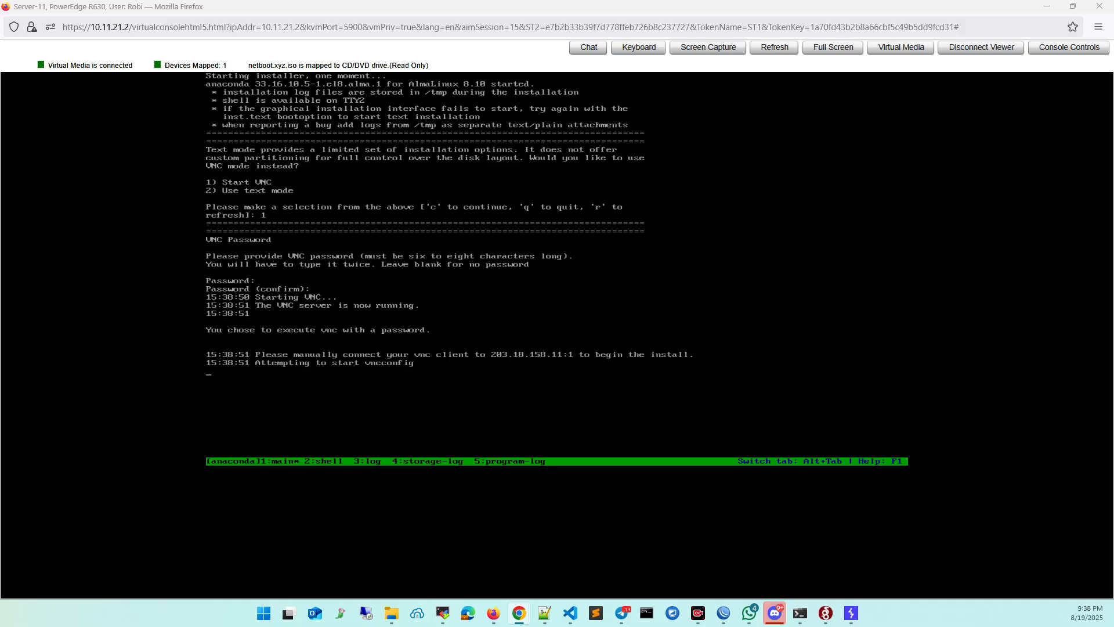
key("super")
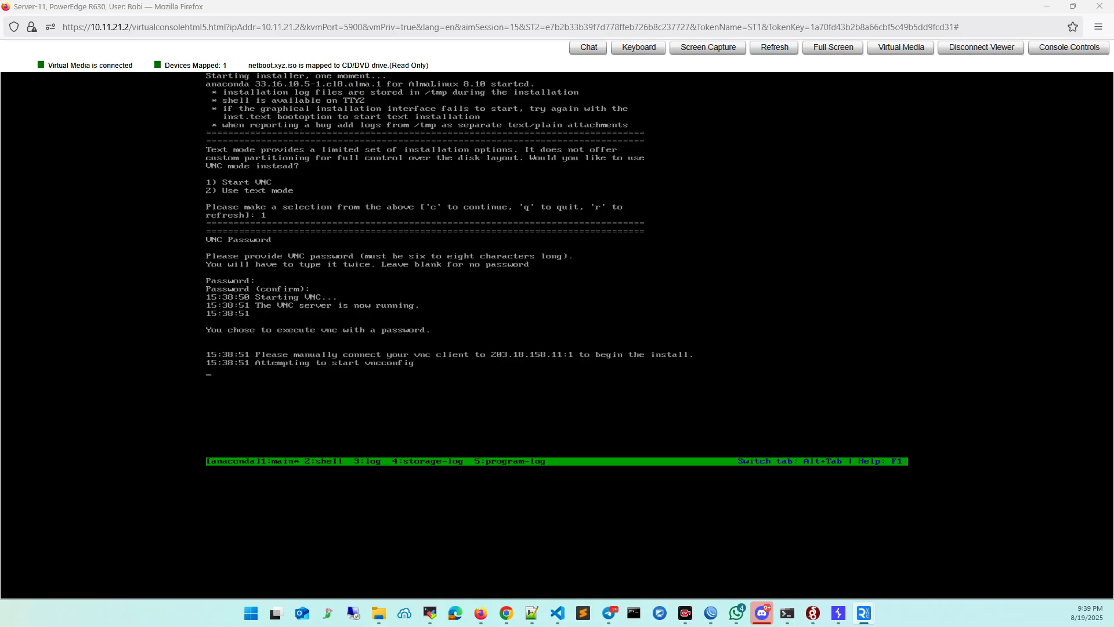
left_click_drag(473, 138, 527, 4)
left_click_drag(1113, 114, 1113, 376)
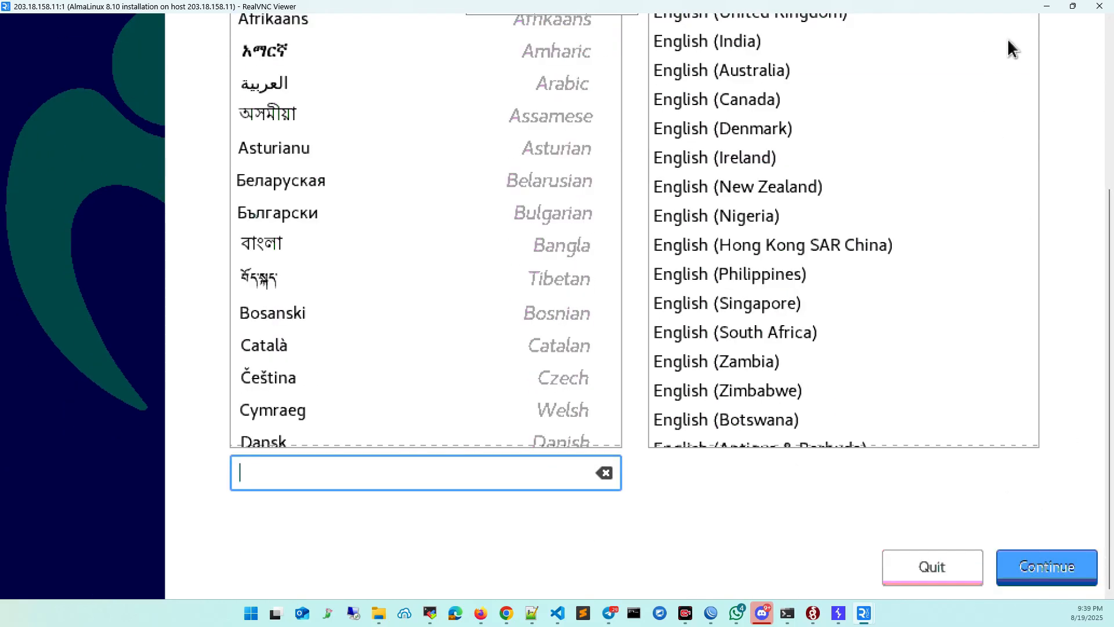
Rescale the remote screen to show the whole installer page, then restore the viewer window and place it over the server console.
mouse_move(602, 8)
left_click(492, 25)
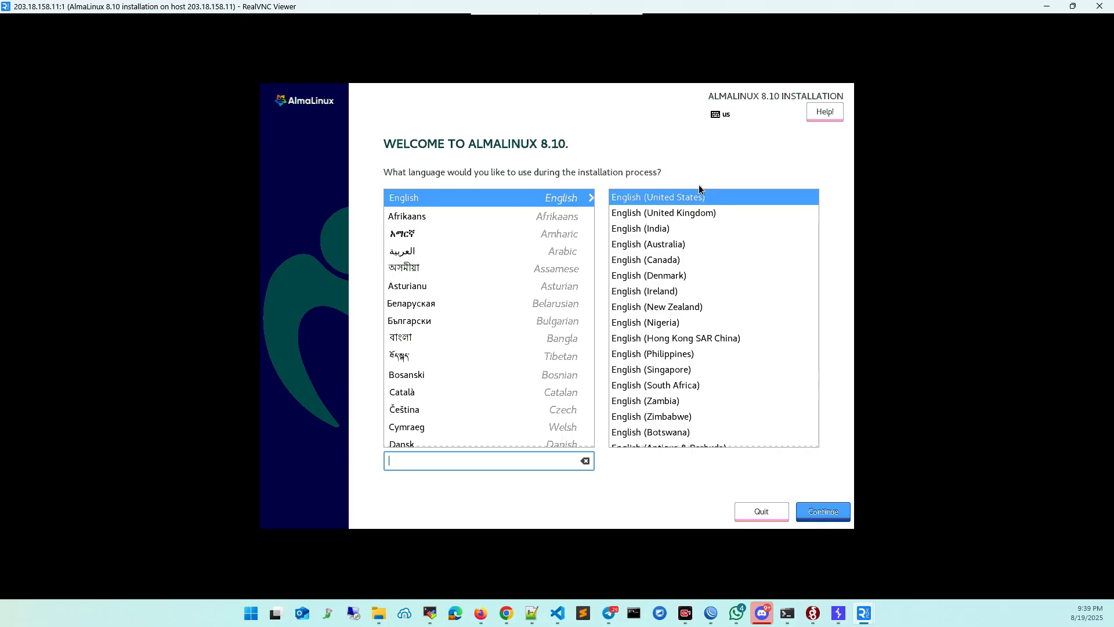
left_click_drag(550, 6, 508, 5)
left_click_drag(827, 5, 765, 290)
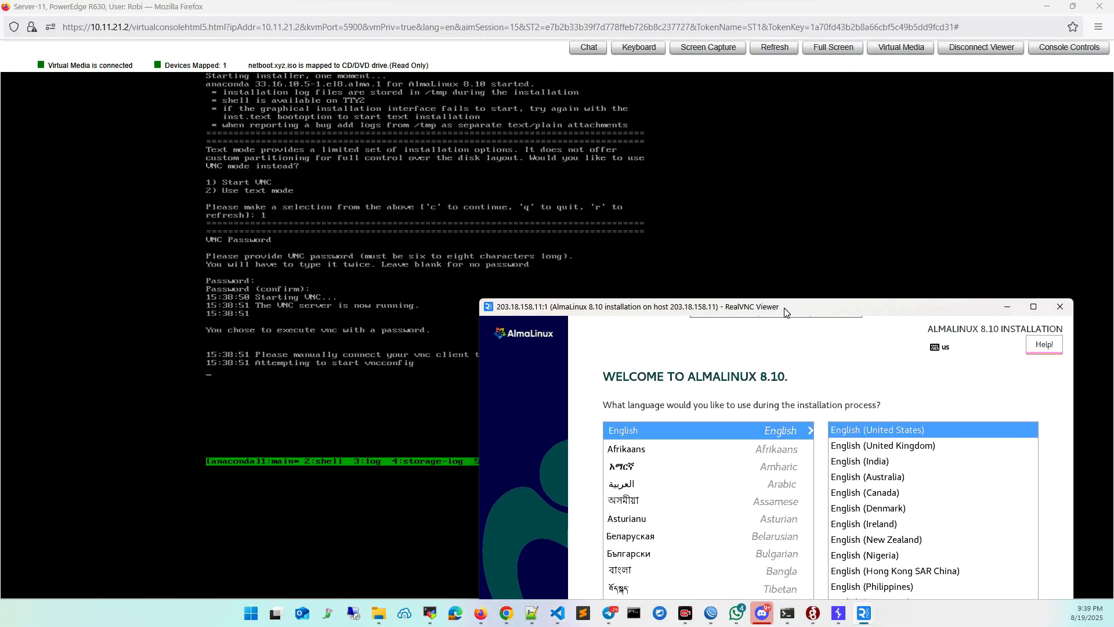
Maximize the AlmaLinux installer window and set the time and date location to region Asia, city Dhaka.
double_click(765, 290)
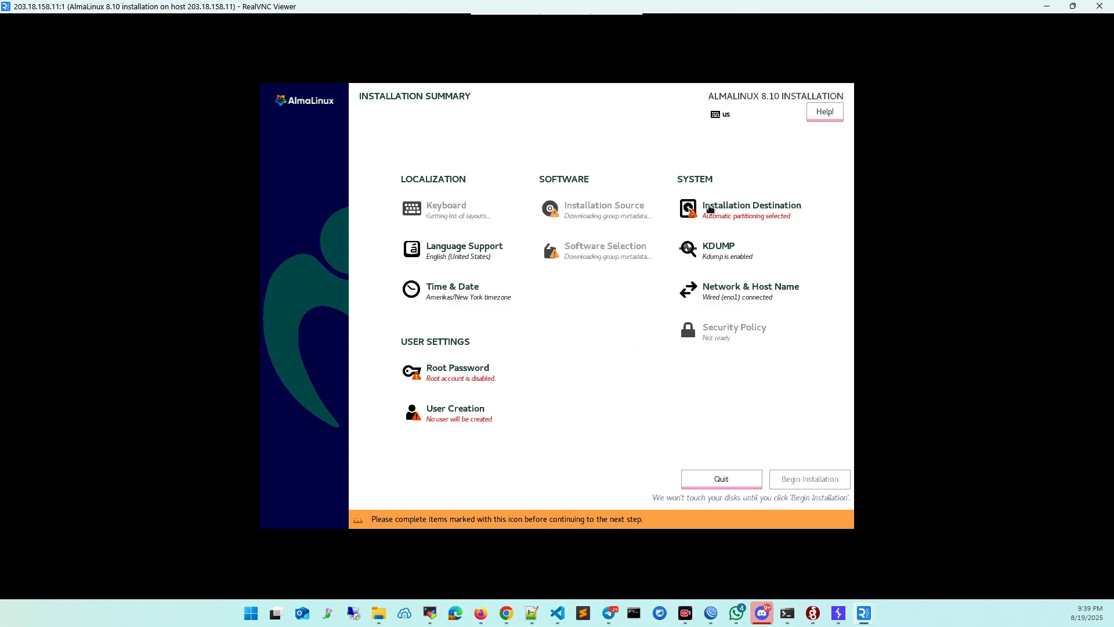
left_click(453, 290)
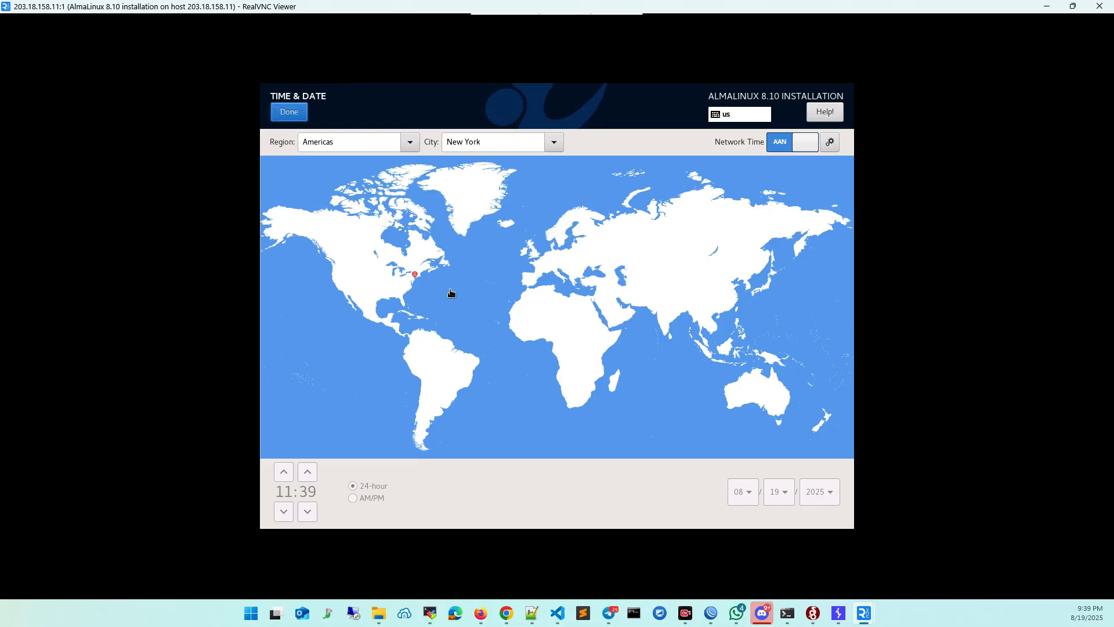
left_click(411, 142)
left_click(383, 228)
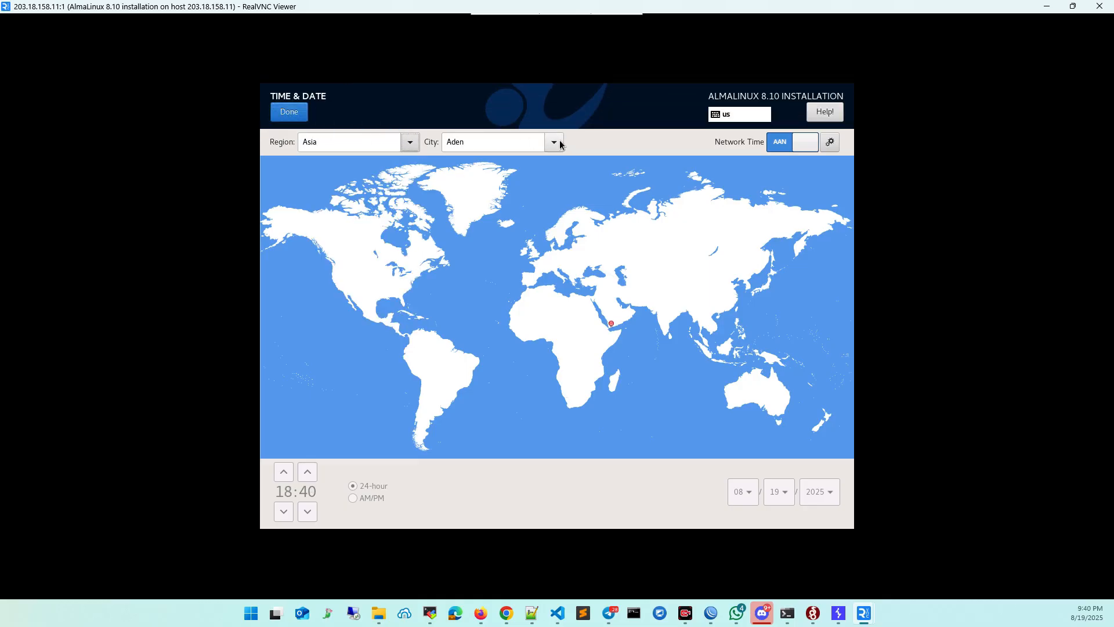
left_click(557, 142)
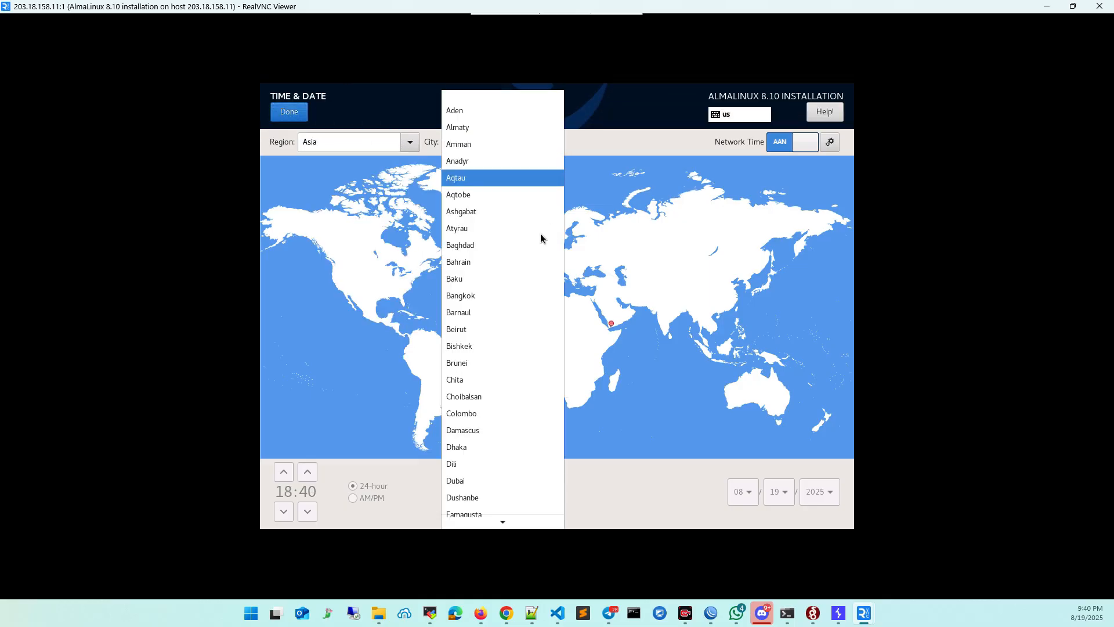
left_click(463, 447)
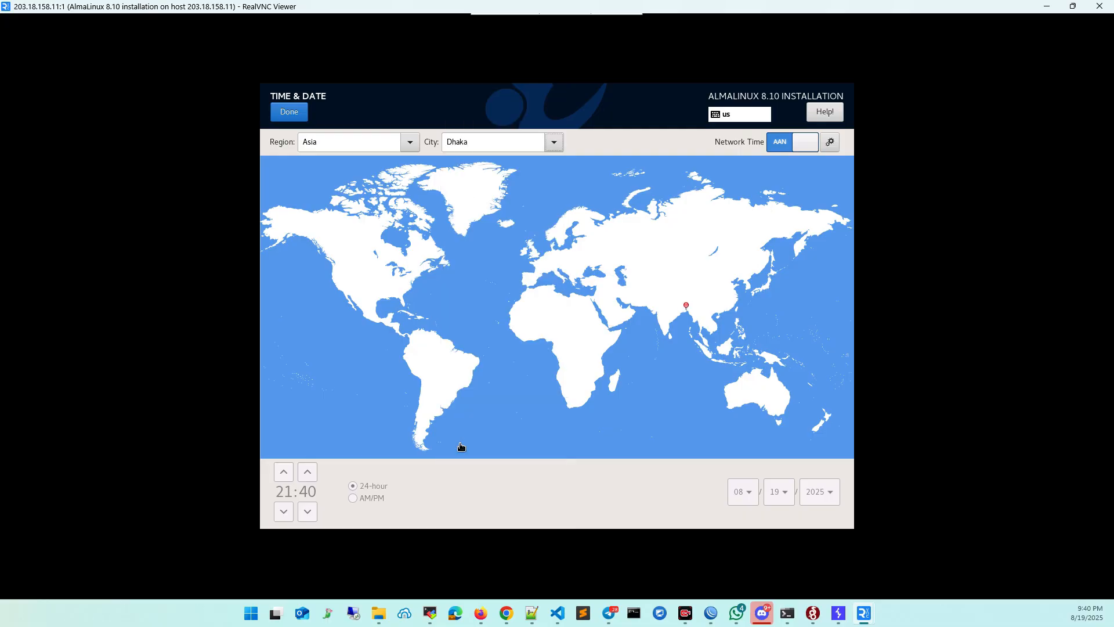
left_click(288, 112)
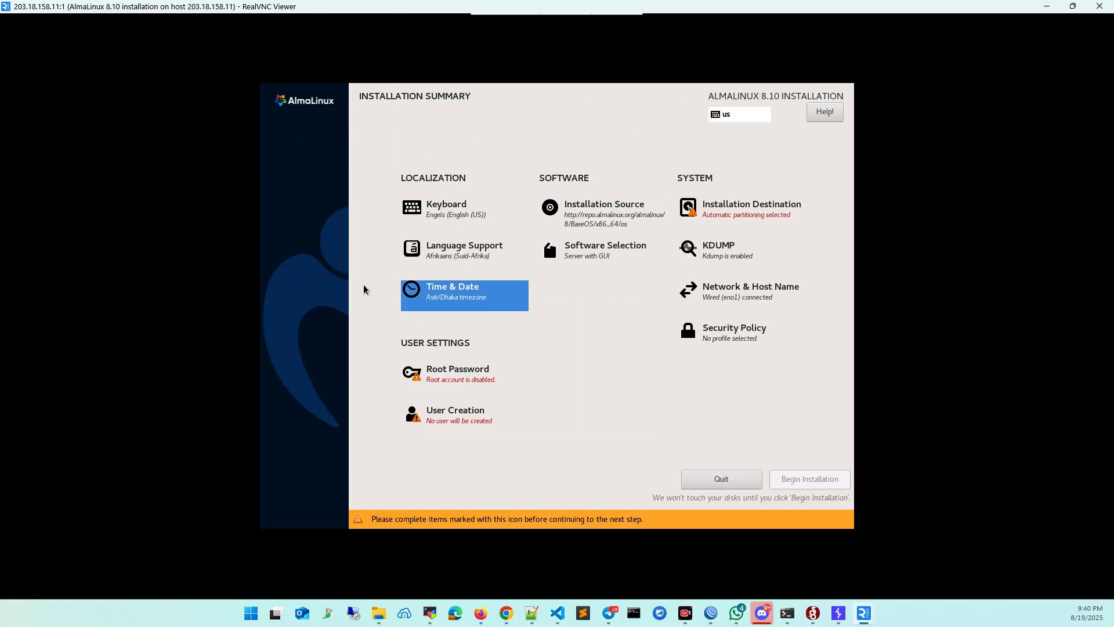
Enter and confirm the root account password, accepting it despite its weak rating.
left_click(448, 379)
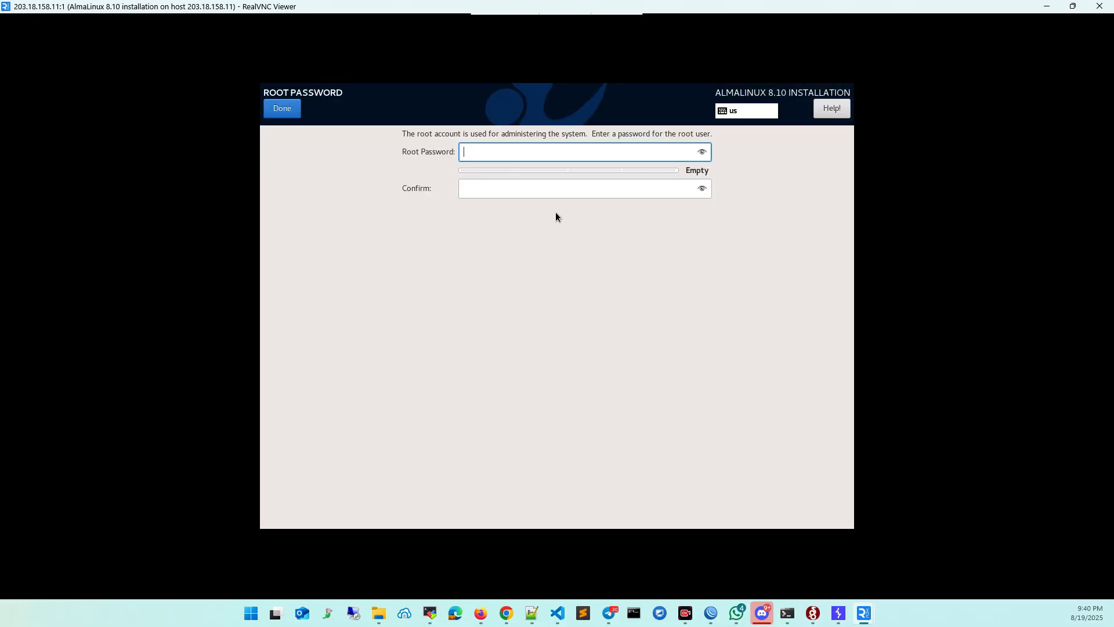
type("•••")
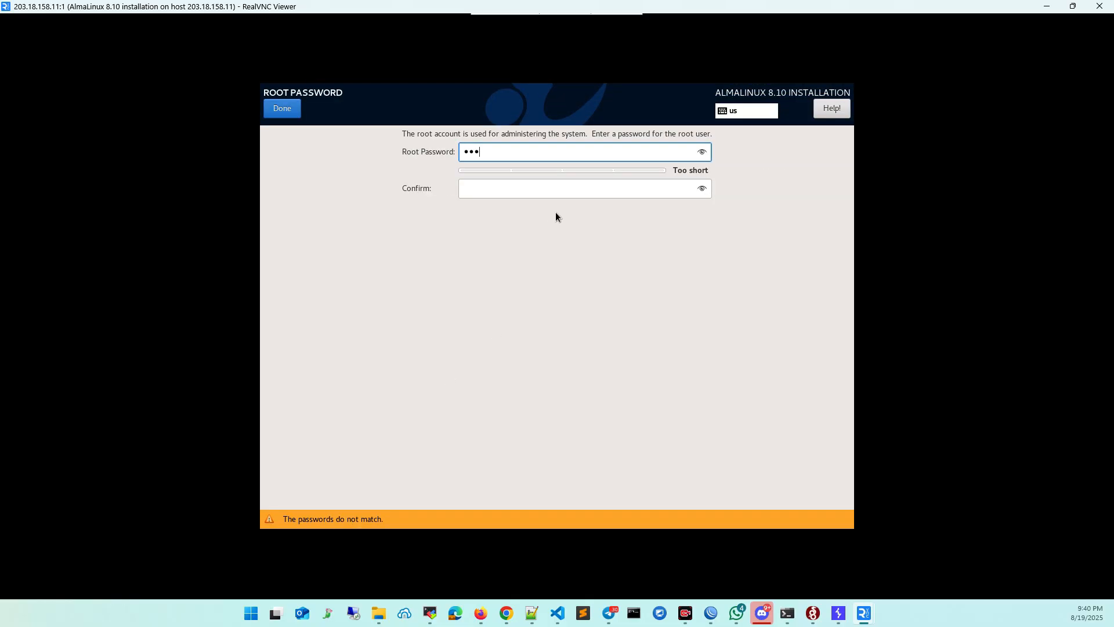
key("BackSpace")
key("BackSpace")
key("BackSpace")
type("••••••••••••")
key("Tab")
type("••••••••")
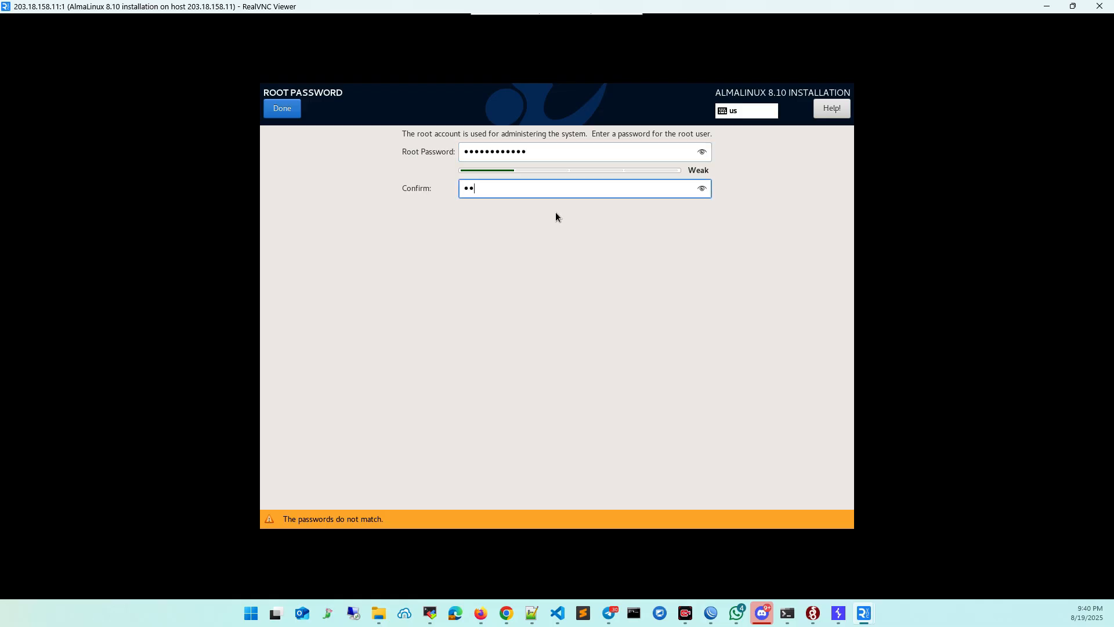
type("••••")
left_click(280, 110)
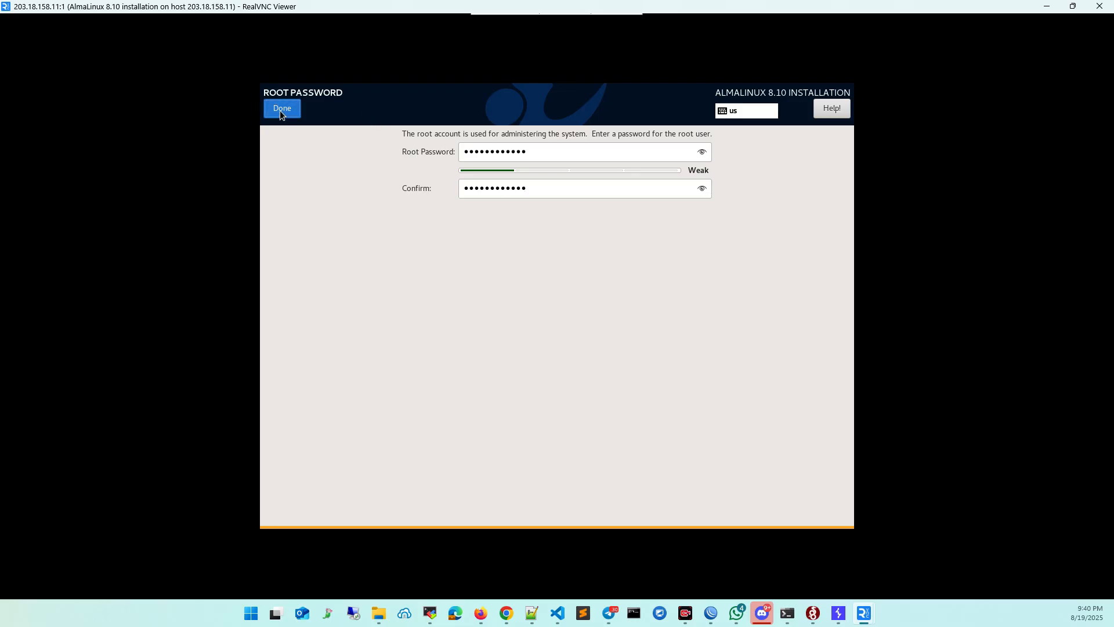
left_click(279, 110)
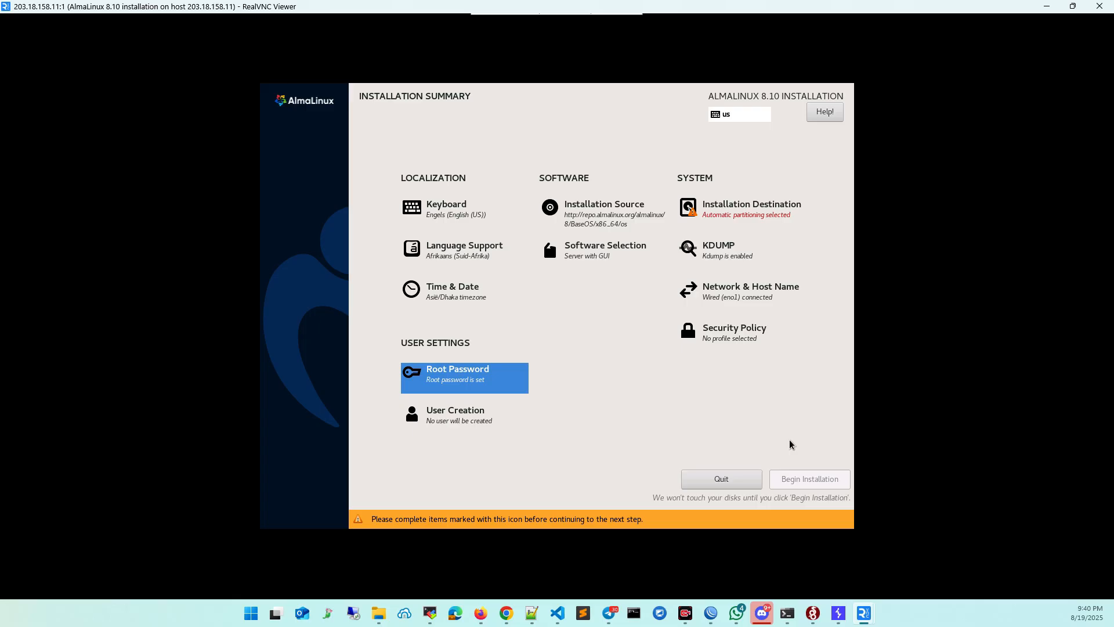